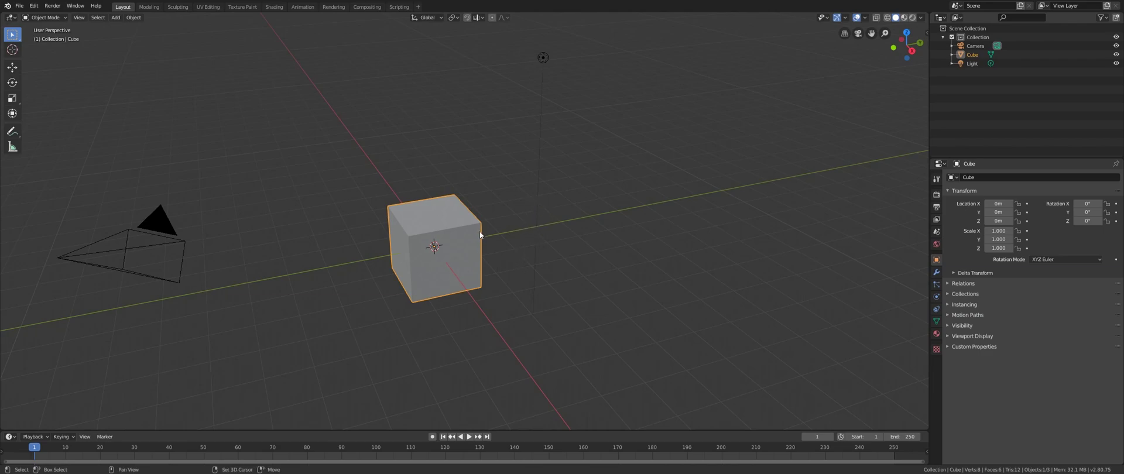
- Examine the default cube from different distances and angles, panning, zooming and orbiting around it
shift+middle_drag(534, 221, 492, 226)
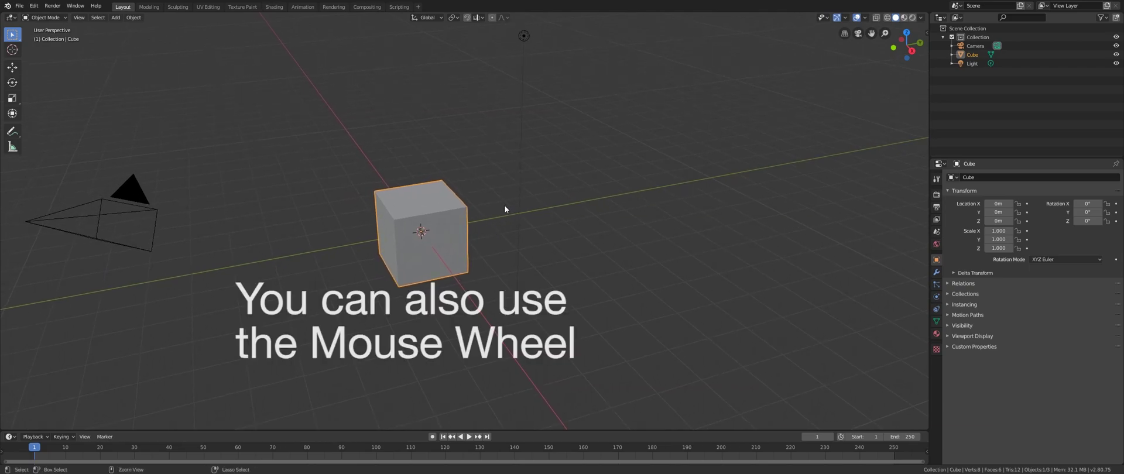
scroll(512, 193, up, 3)
scroll(514, 234, down, 4)
scroll(514, 194, up, 4)
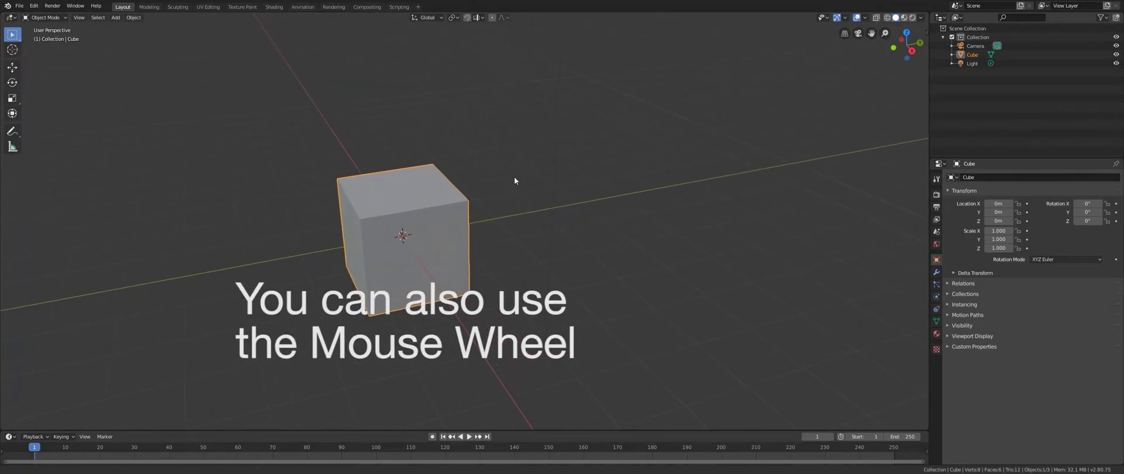
scroll(510, 257, down, 5)
scroll(507, 171, up, 3)
scroll(509, 234, down, 5)
scroll(515, 185, up, 5)
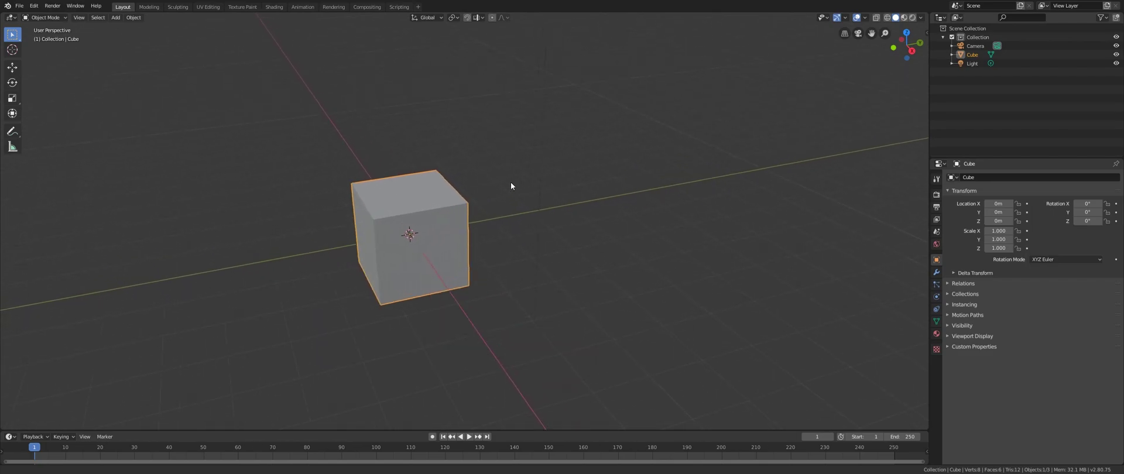
scroll(510, 282, down, 3)
scroll(505, 195, up, 3)
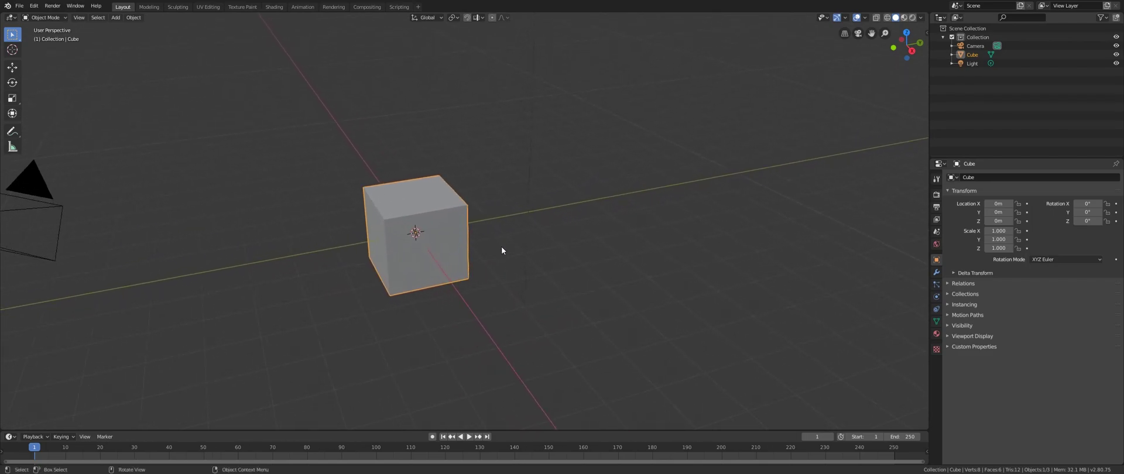
middle_drag(520, 213, 575, 172)
- Clear the selection, select the cube and the light together, and frame them with View Selected
scroll(520, 242, down, 2)
click(575, 172)
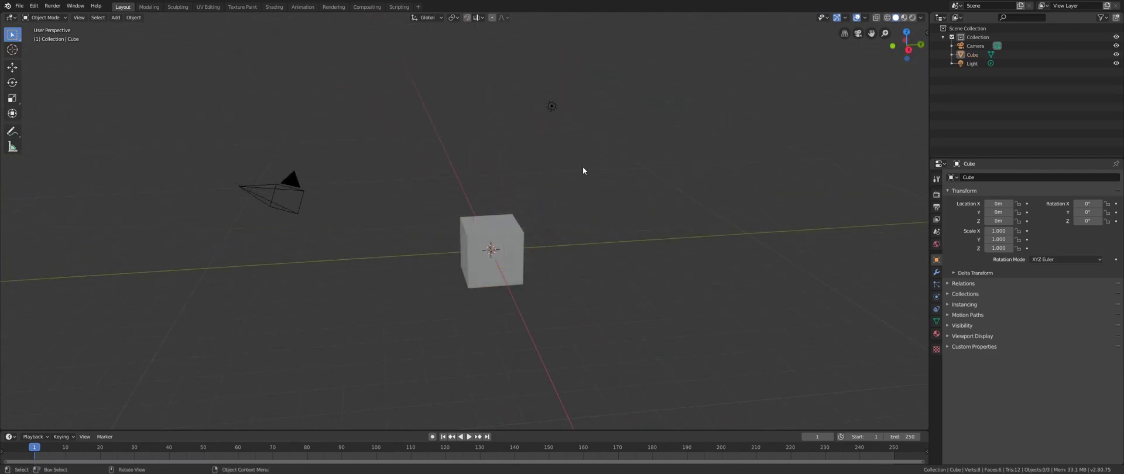
drag(628, 81, 433, 266)
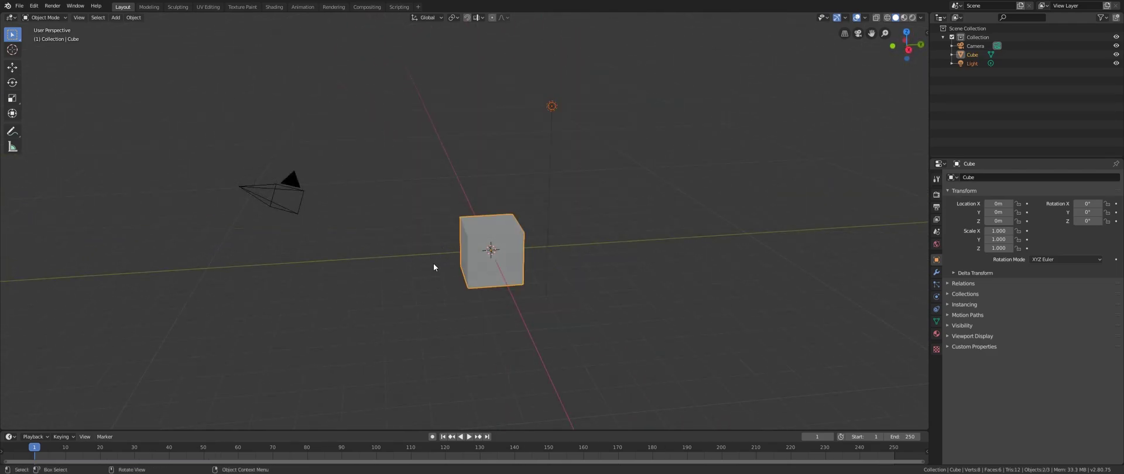
key(grave)
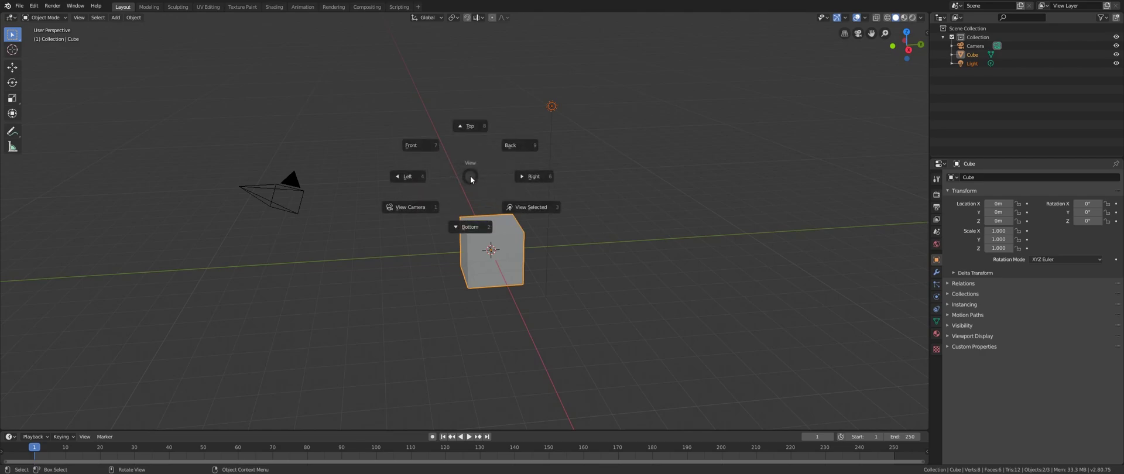
key(Escape)
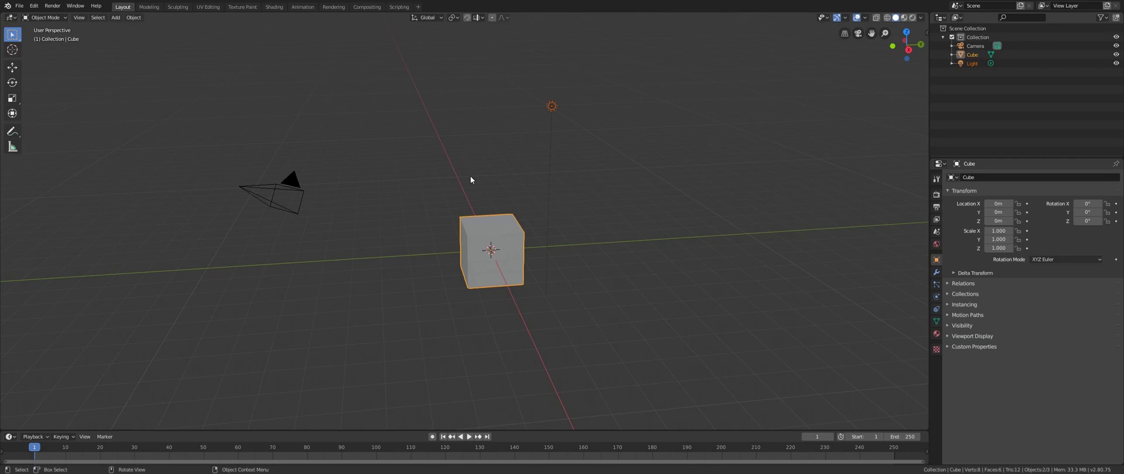
key(grave)
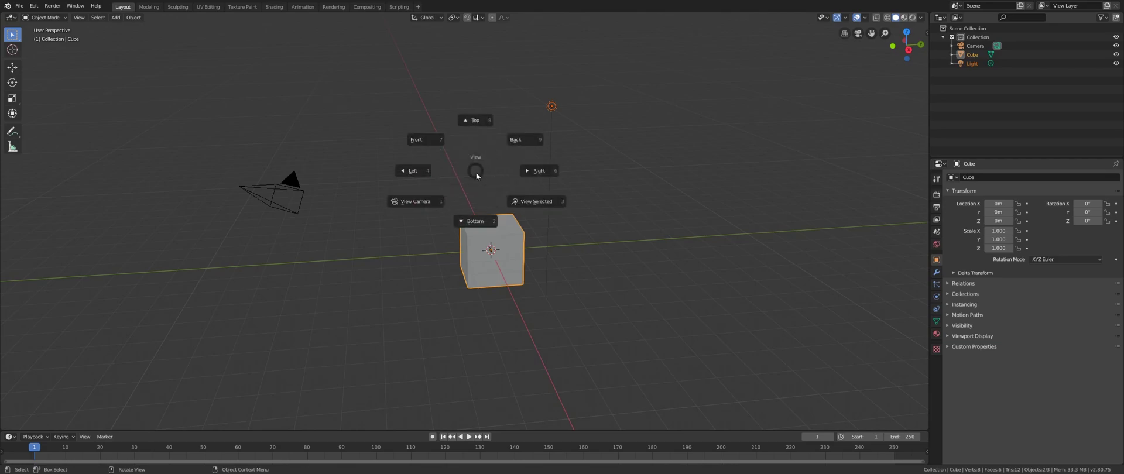
click(532, 205)
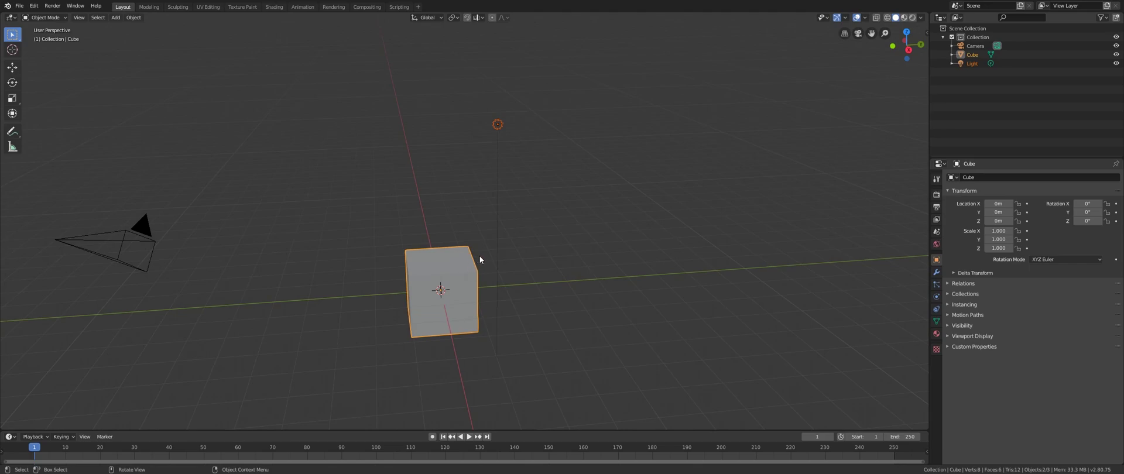
- Select the camera, cube and light, and frame all three objects with View Selected
middle_drag(479, 255, 470, 195)
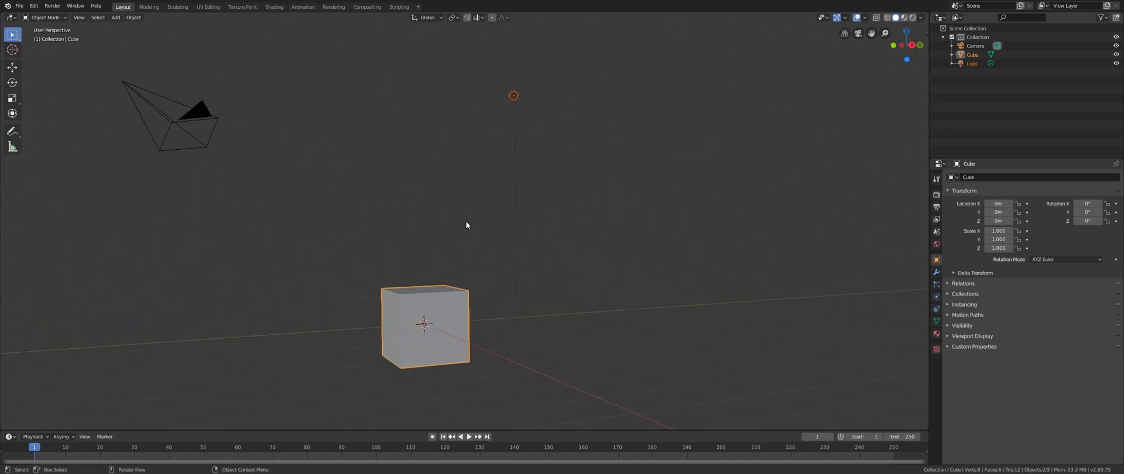
mouse_move(466, 224)
middle_down()
mouse_move(476, 227)
mouse_move(412, 228)
mouse_move(478, 231)
mouse_move(451, 225)
middle_up()
drag(621, 111, 245, 363)
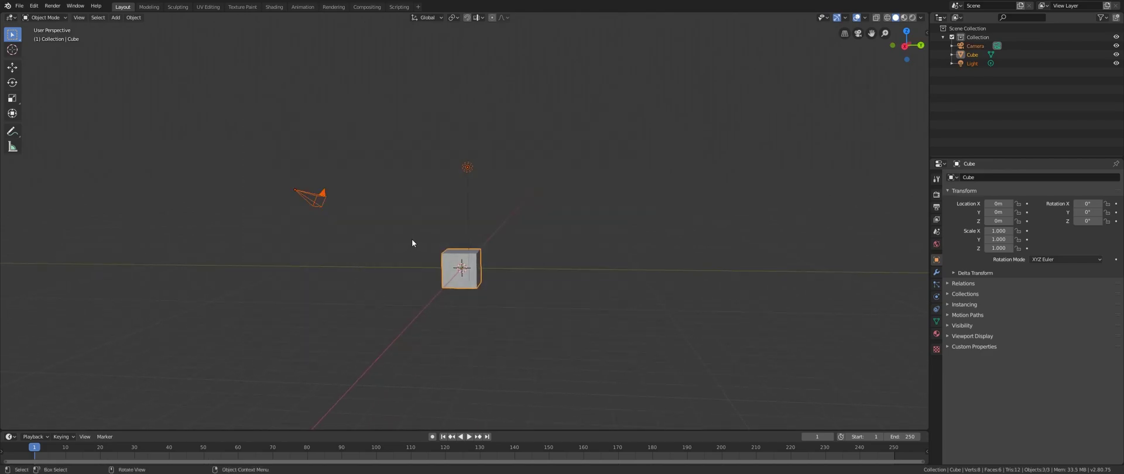
key(grave)
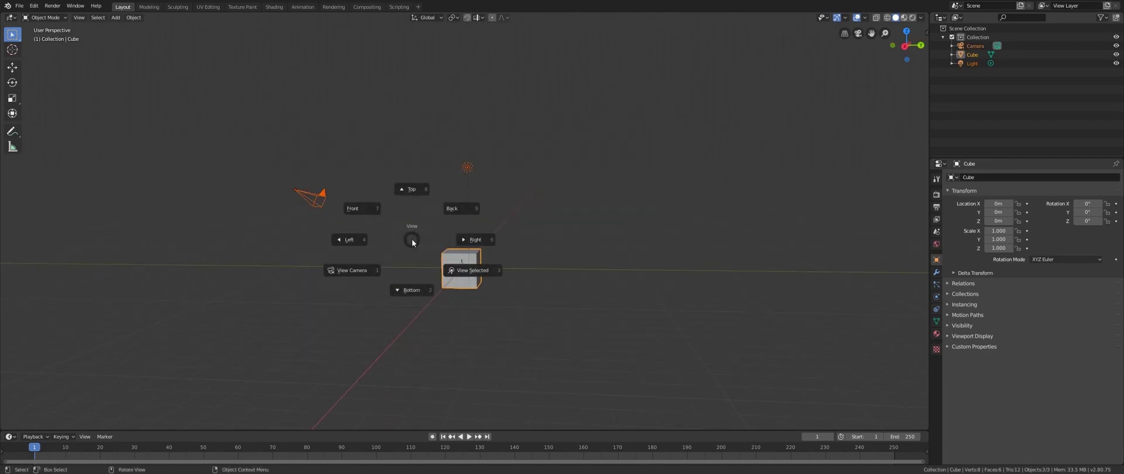
click(468, 270)
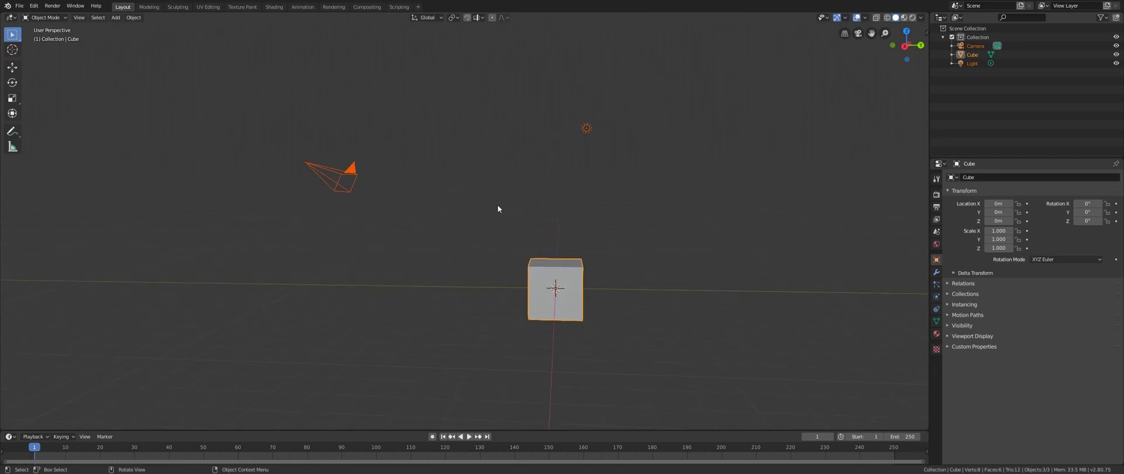
- Zoom the view to a small region around the cube's upper corner and inspect the cube up close
middle_drag(498, 209, 456, 248)
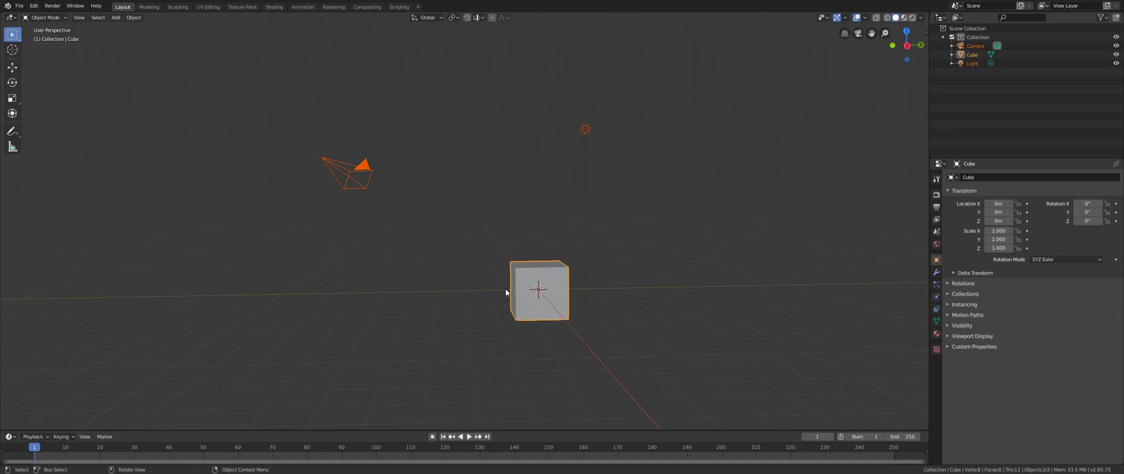
key(b)
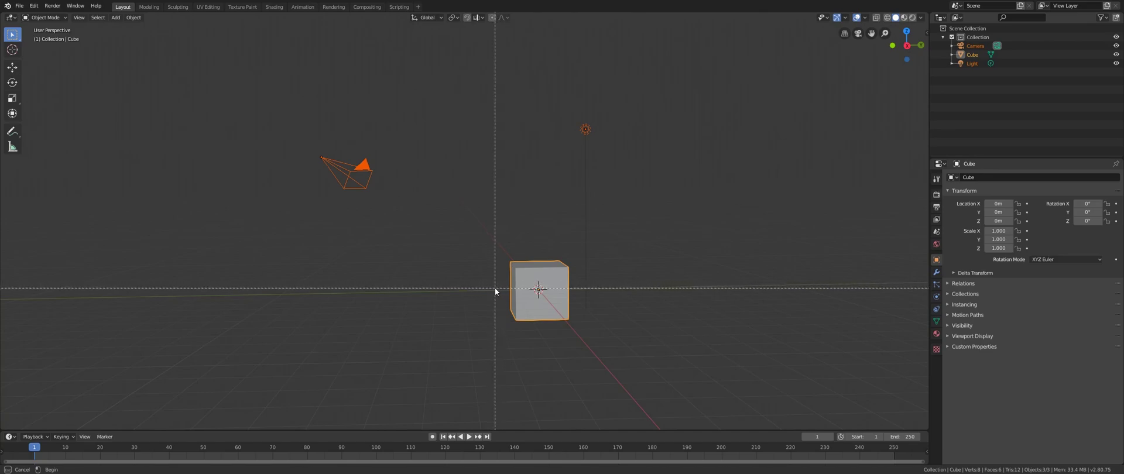
drag(496, 288, 554, 247)
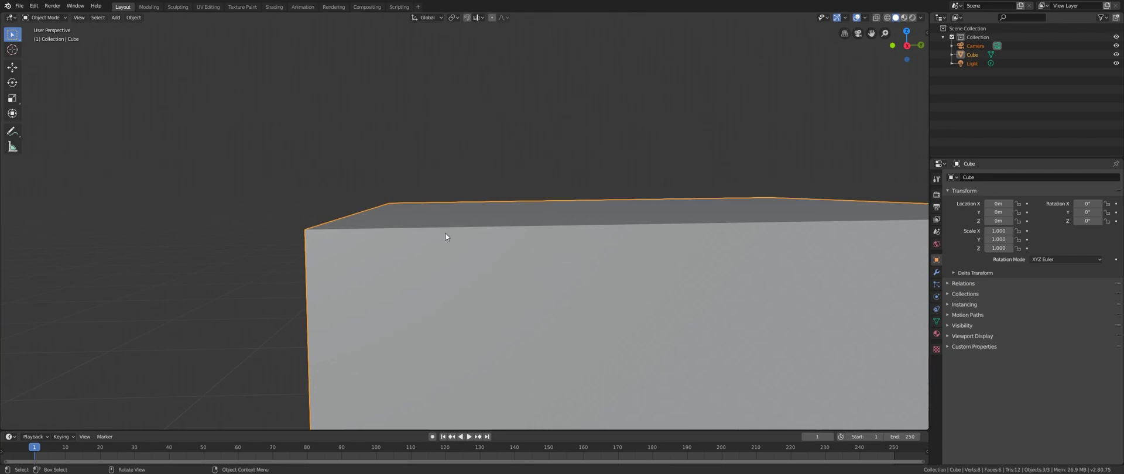
middle_drag(440, 229, 521, 267)
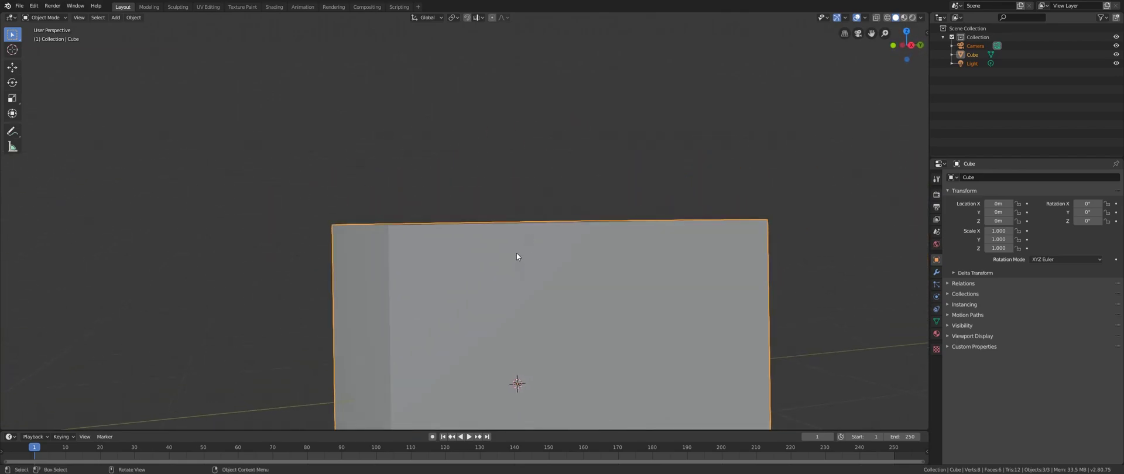
scroll(516, 256, down, 10)
- Zoom the view to a small region around the light, and inspect the scene around the cube from several angles
middle_drag(566, 163, 503, 177)
key(b)
drag(498, 168, 540, 131)
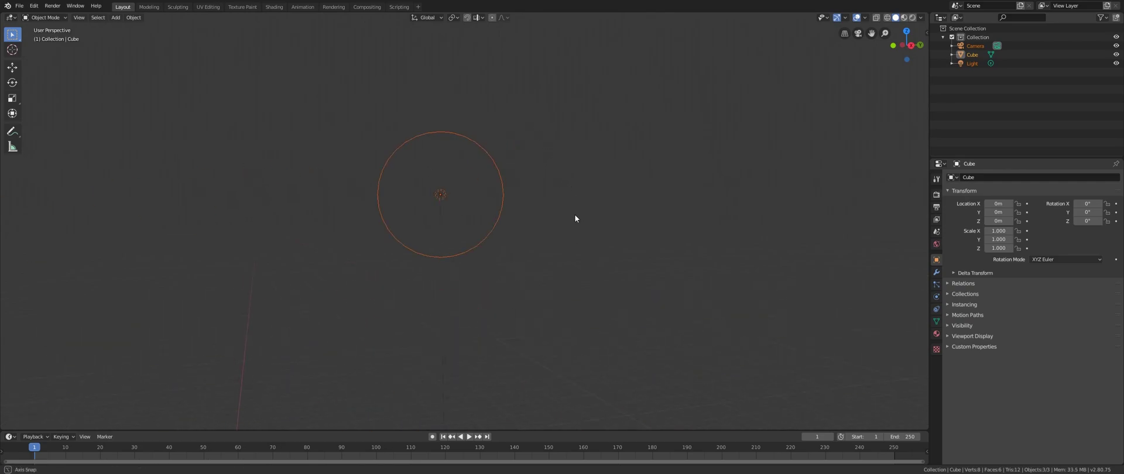
middle_drag(574, 214, 689, 321)
scroll(689, 320, up, 5)
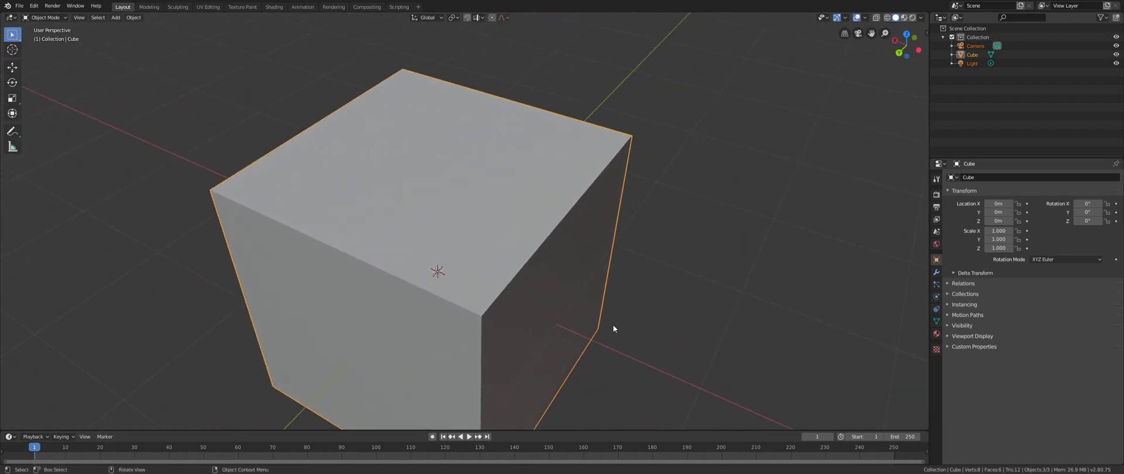
mouse_move(612, 326)
middle_down()
mouse_move(539, 316)
mouse_move(626, 313)
mouse_move(574, 310)
mouse_move(624, 304)
mouse_move(607, 281)
mouse_move(584, 321)
mouse_move(621, 311)
middle_up()
scroll(447, 262, down, 2)
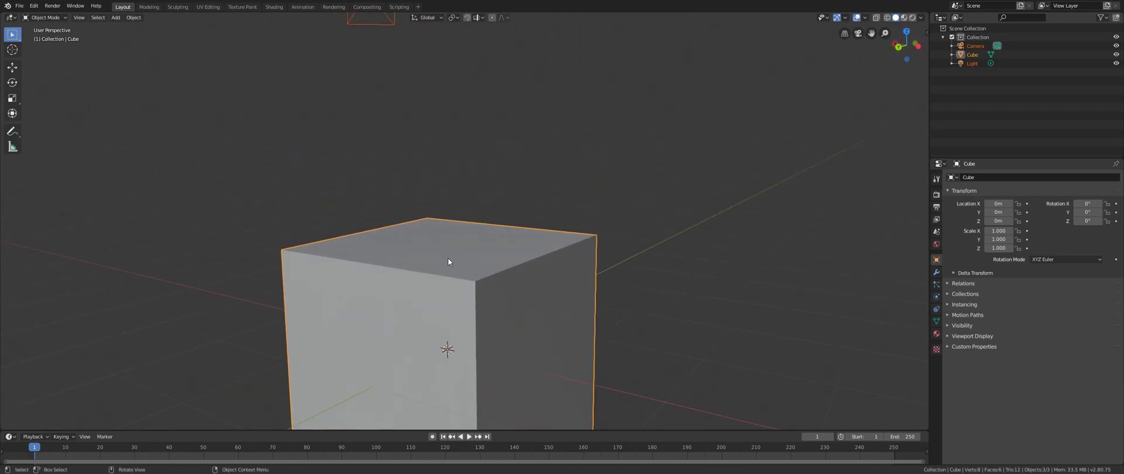
scroll(407, 277, down, 4)
middle_drag(454, 264, 478, 308)
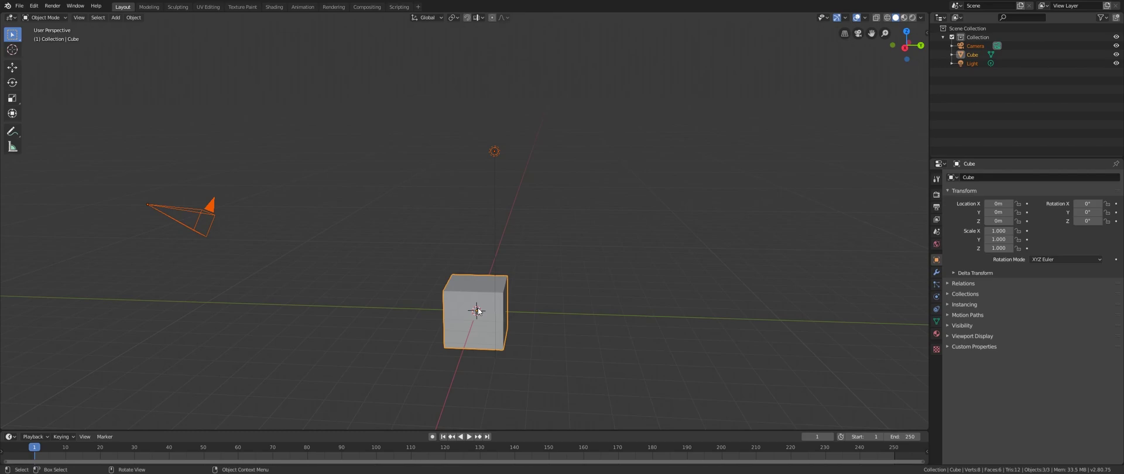
- Select only the cube and scale it with the Scale tool to about 1.59 along Z and 0.993 along Y
key(s)
click(402, 294)
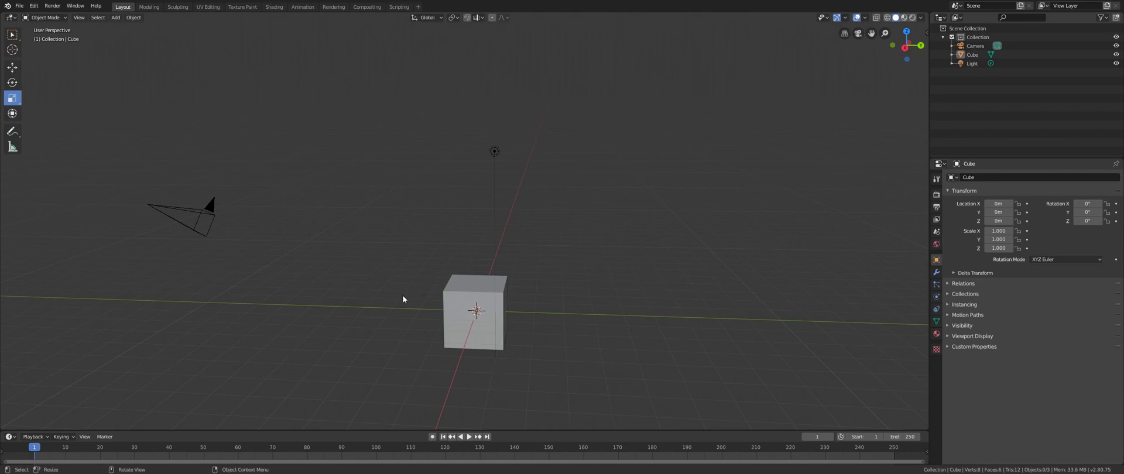
click(13, 83)
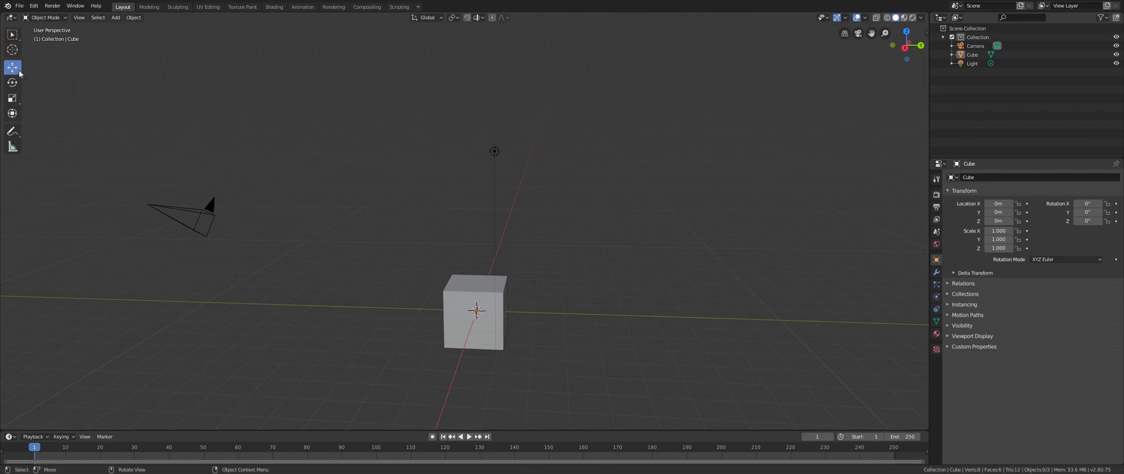
click(13, 98)
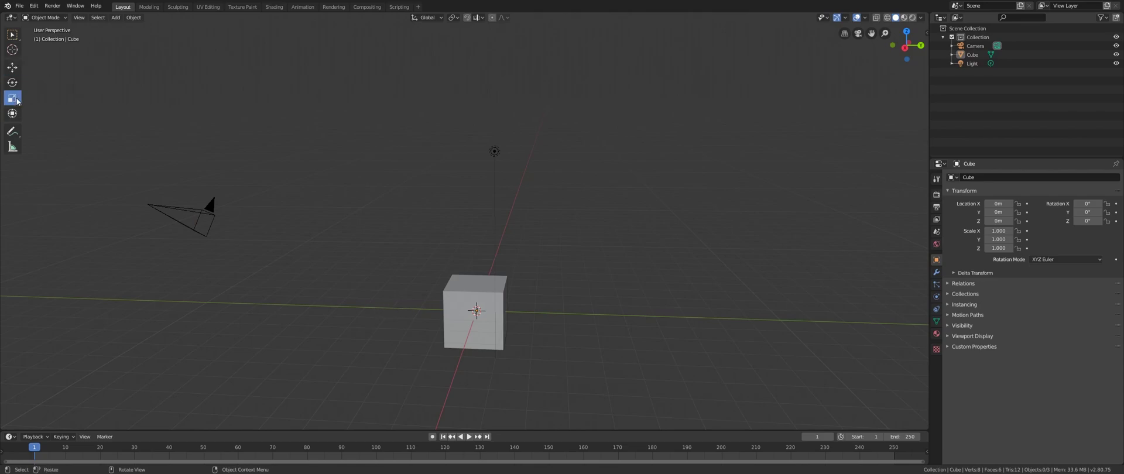
click(483, 311)
middle_drag(603, 325, 492, 318)
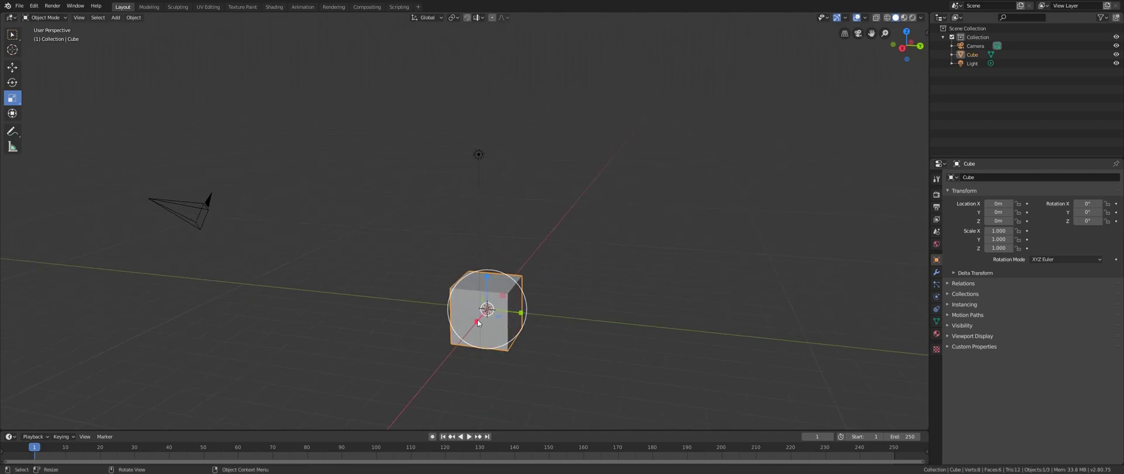
drag(488, 279, 487, 262)
mouse_move(503, 297)
mouse_down()
mouse_move(519, 283)
mouse_move(494, 296)
mouse_move(537, 278)
mouse_move(505, 299)
mouse_up()
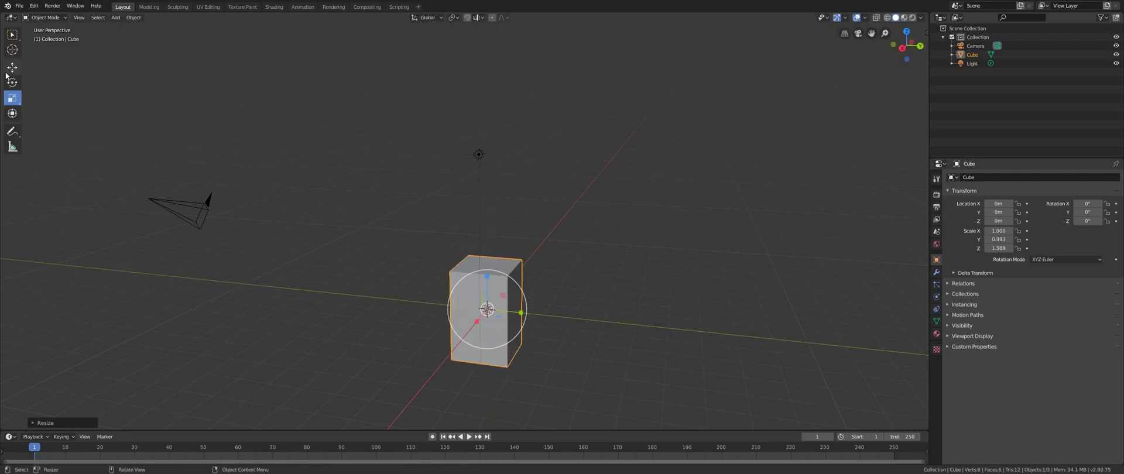
- Compare the Move, Rotate and Scale gizmos on the stretched cube
click(13, 68)
click(12, 85)
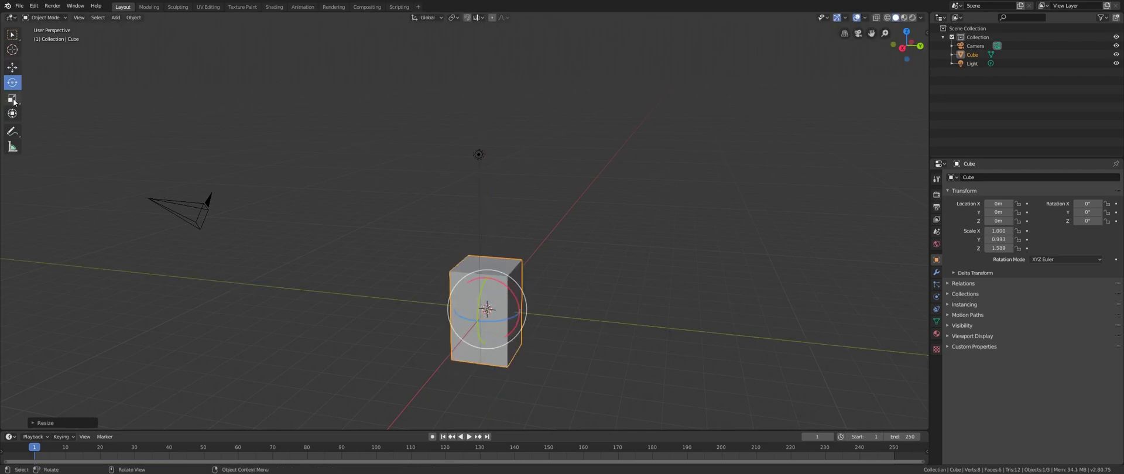
click(12, 71)
click(12, 83)
click(12, 98)
click(12, 85)
click(12, 68)
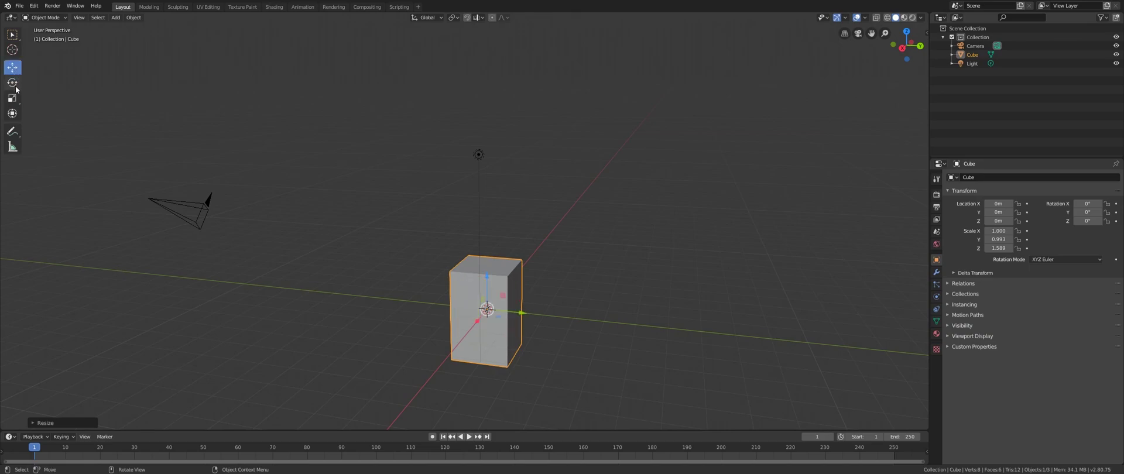
click(13, 82)
click(13, 98)
click(12, 68)
click(12, 83)
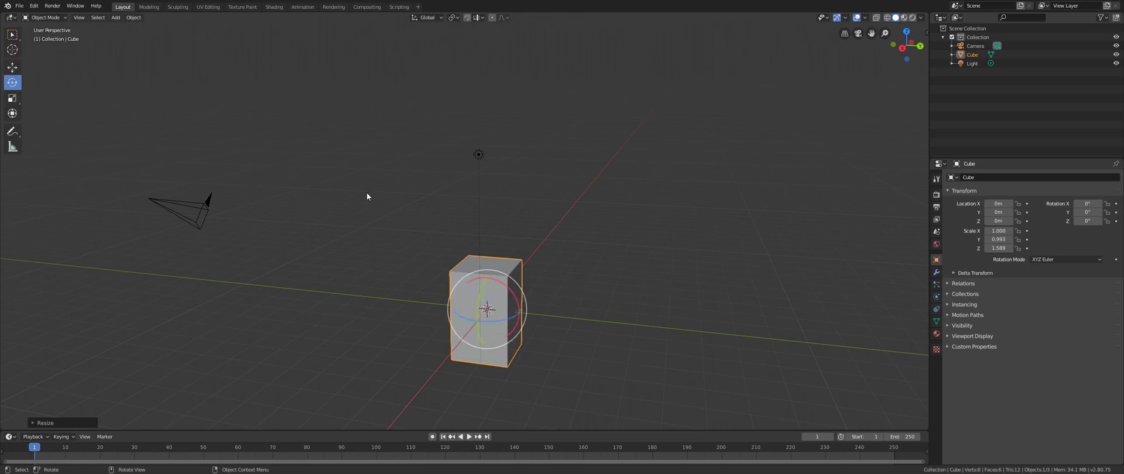
click(12, 68)
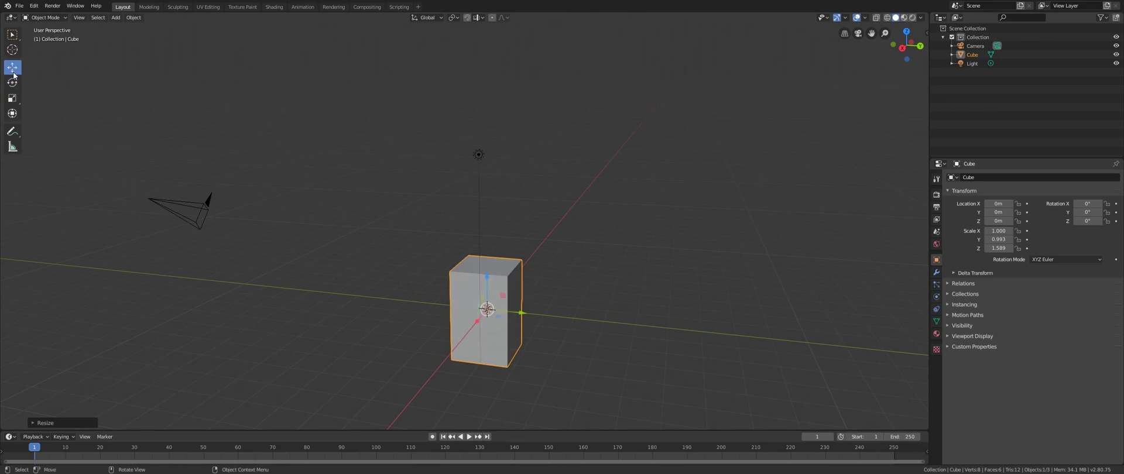
- Rotate the stretched cube to about -13.6° around the Y axis with the Rotate tool, and return to the Select Box tool
click(12, 83)
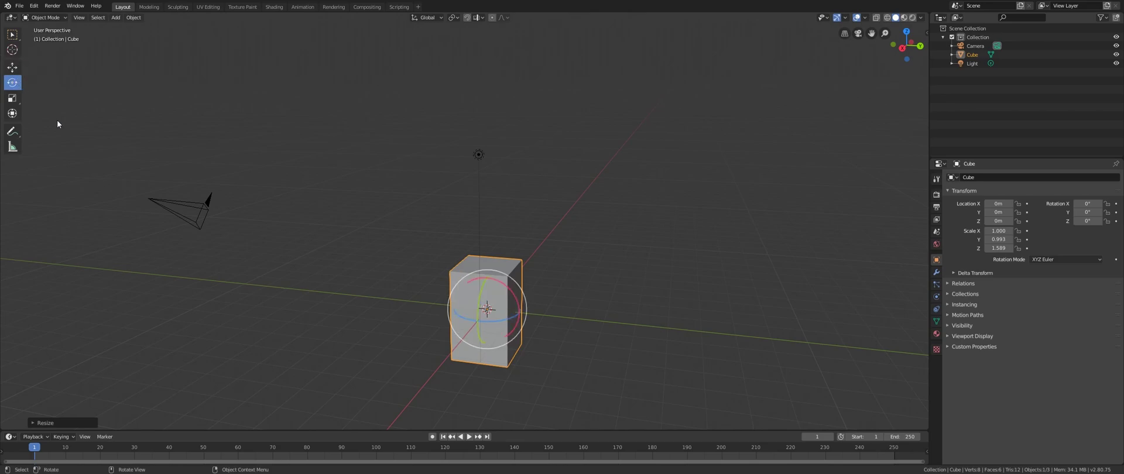
drag(477, 309, 480, 285)
middle_drag(599, 287, 481, 299)
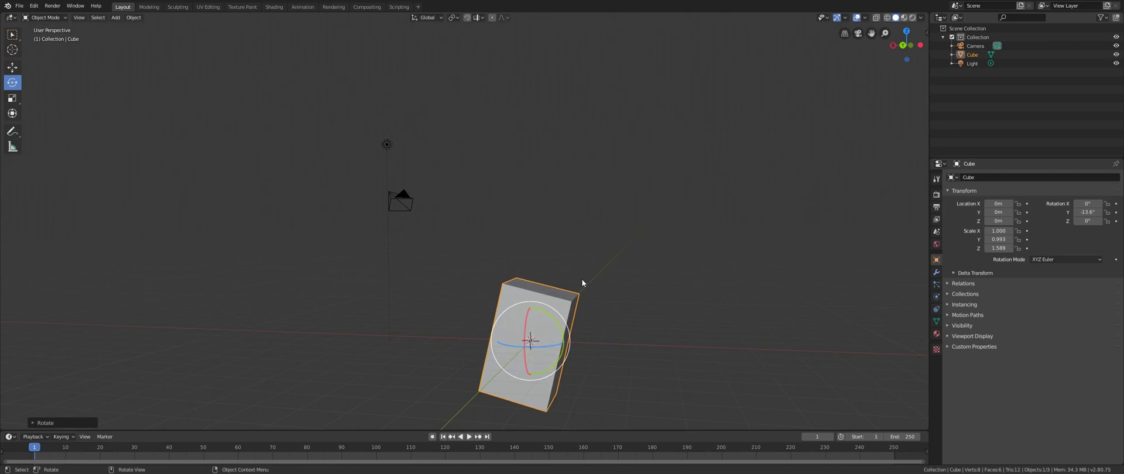
shift+middle_drag(582, 279, 542, 264)
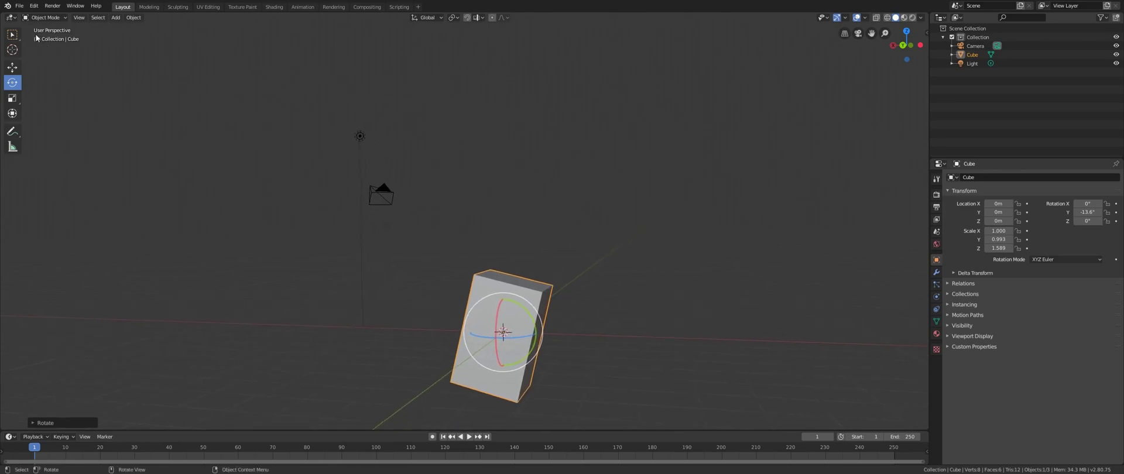
click(10, 39)
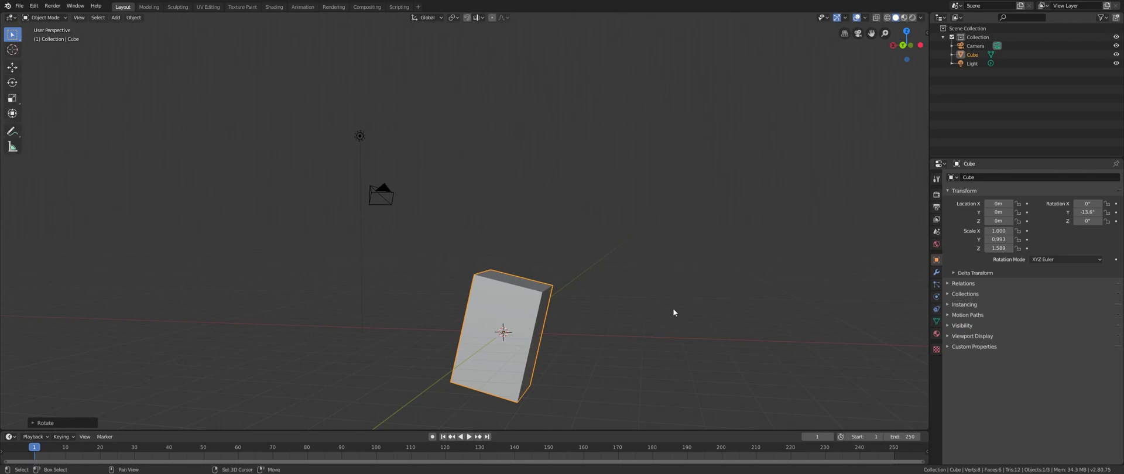
- Try moving and scaling the tilted cube, constraining the move to the global Y and Z axes
shift+middle_drag(672, 308, 614, 287)
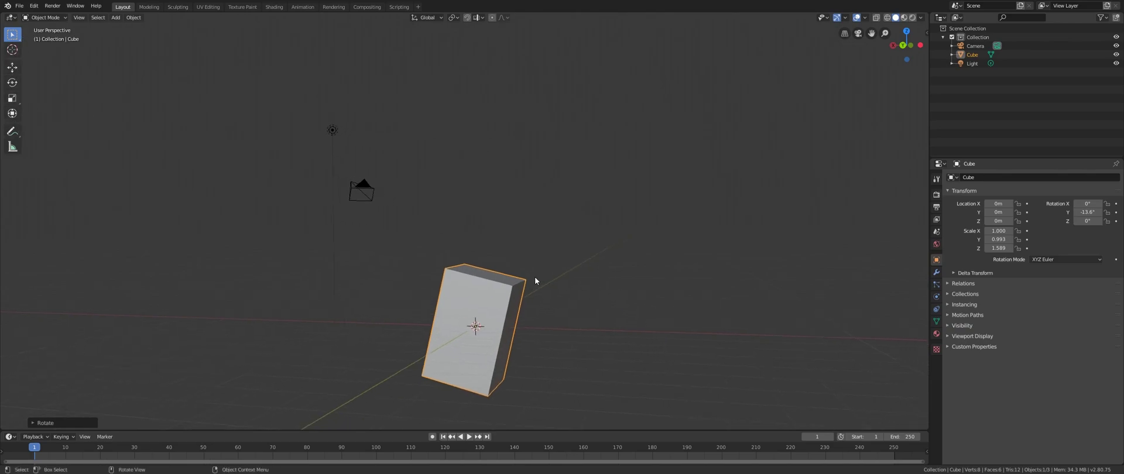
key(g)
key(Escape)
key(s)
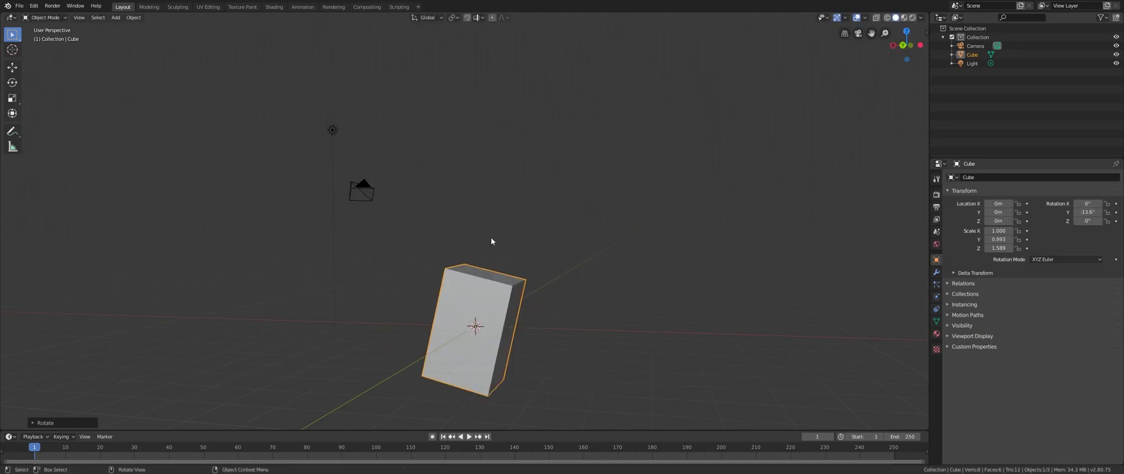
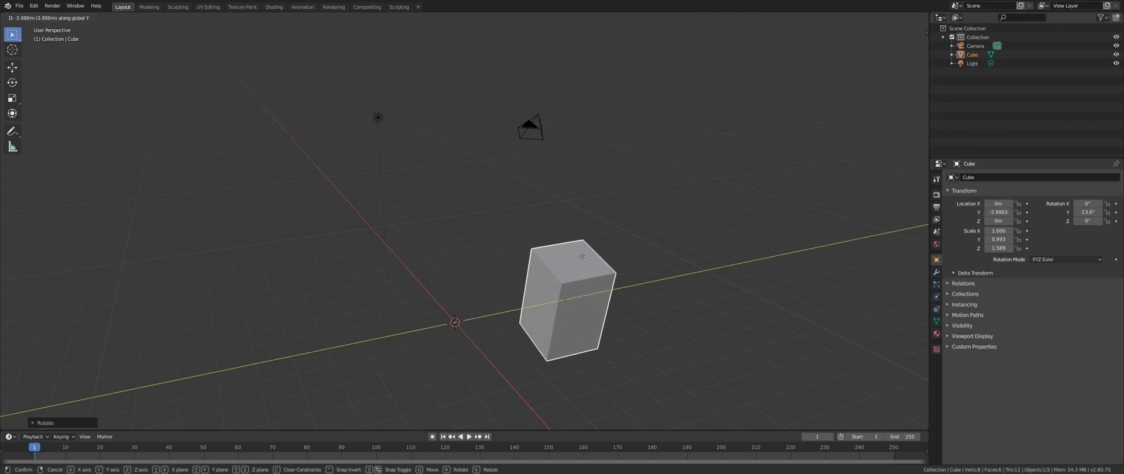
key(z)
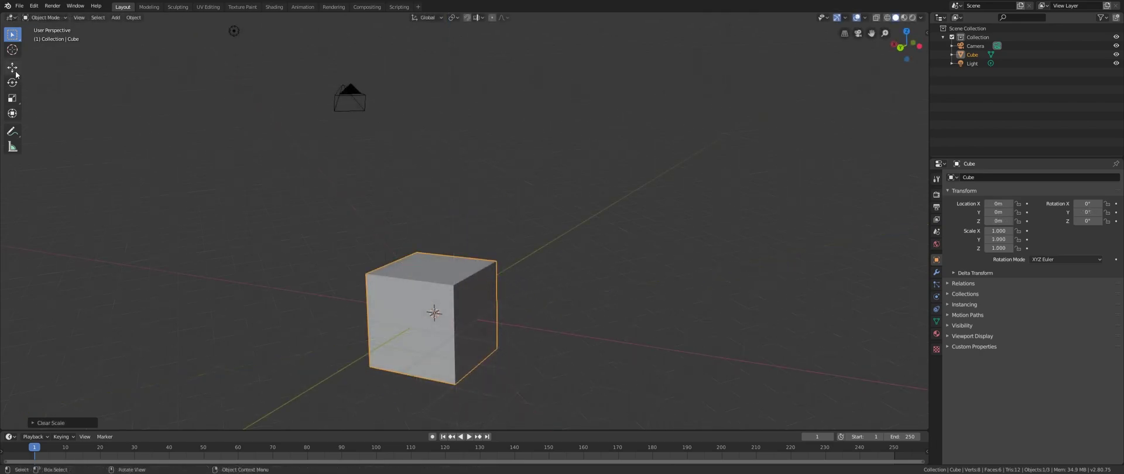
- Try moving the cube within the XZ and XY planes, clear its location, and return to the Select Box tool
middle_drag(409, 257, 429, 301)
key(g)
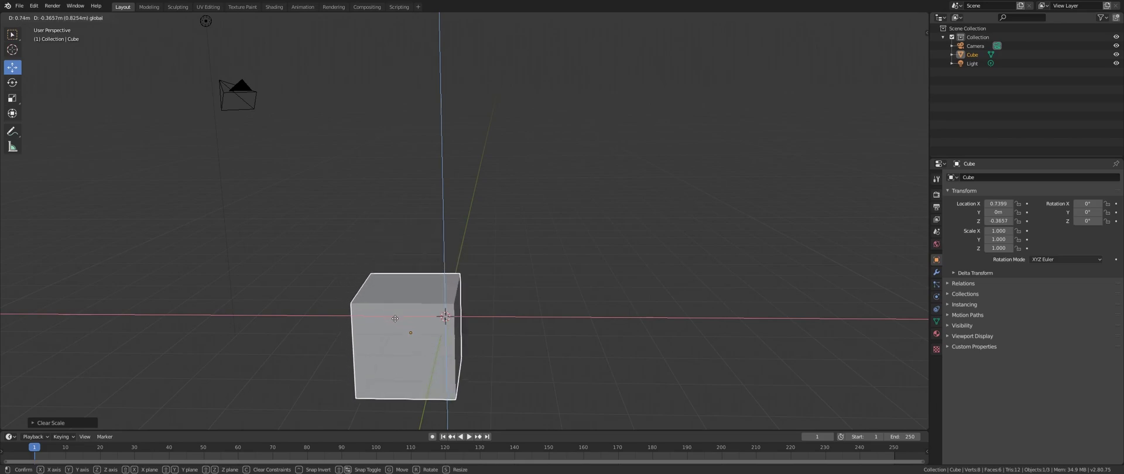
click(431, 307)
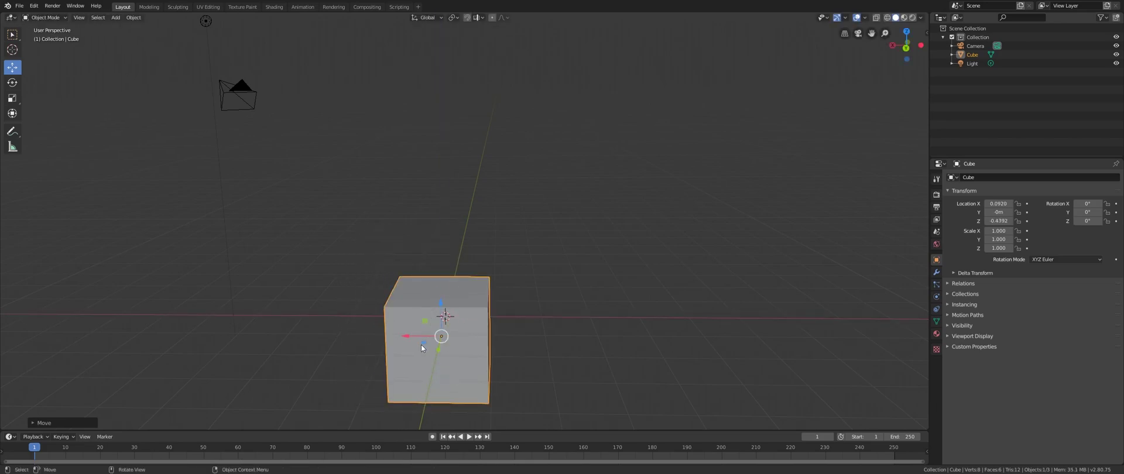
key(g)
key(shift+z)
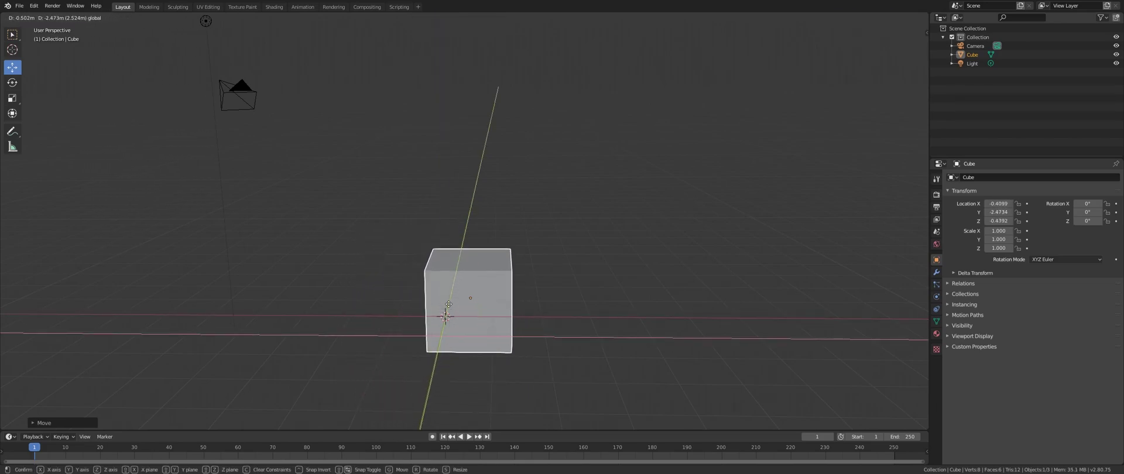
key(Escape)
key(alt+g)
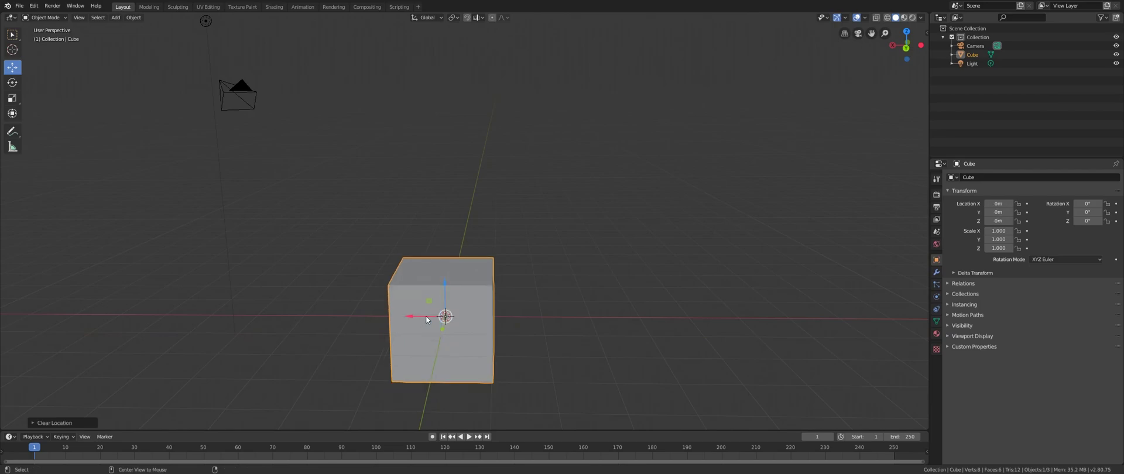
click(16, 38)
- Try moving the cube freely and with the X, Y and Z axes locked out in turn
middle_drag(404, 218, 413, 259)
right_click(413, 262)
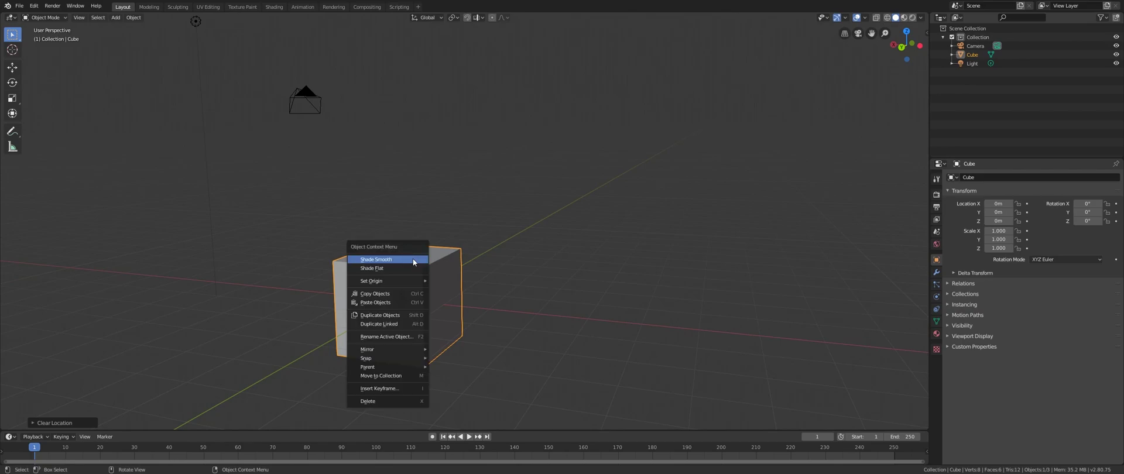
key(g)
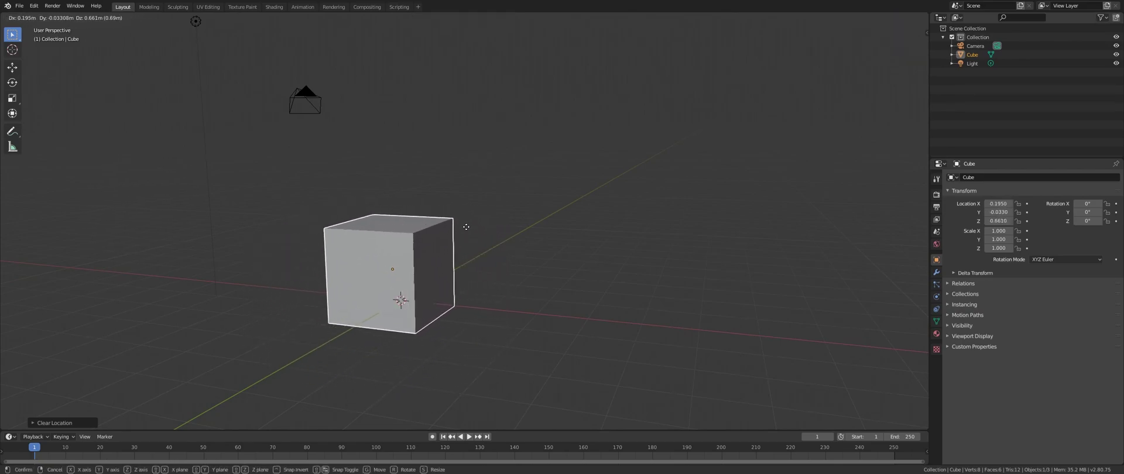
key(shift+x)
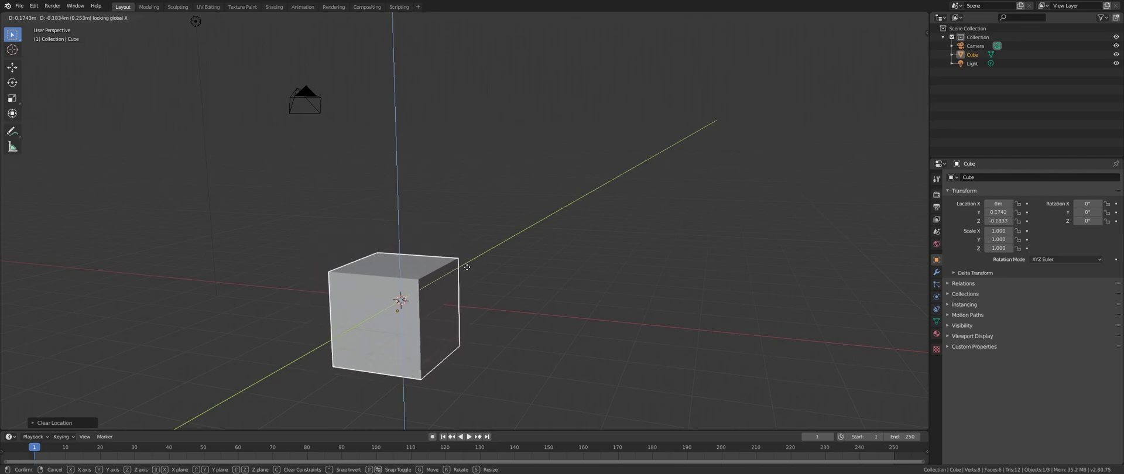
key(shift+y)
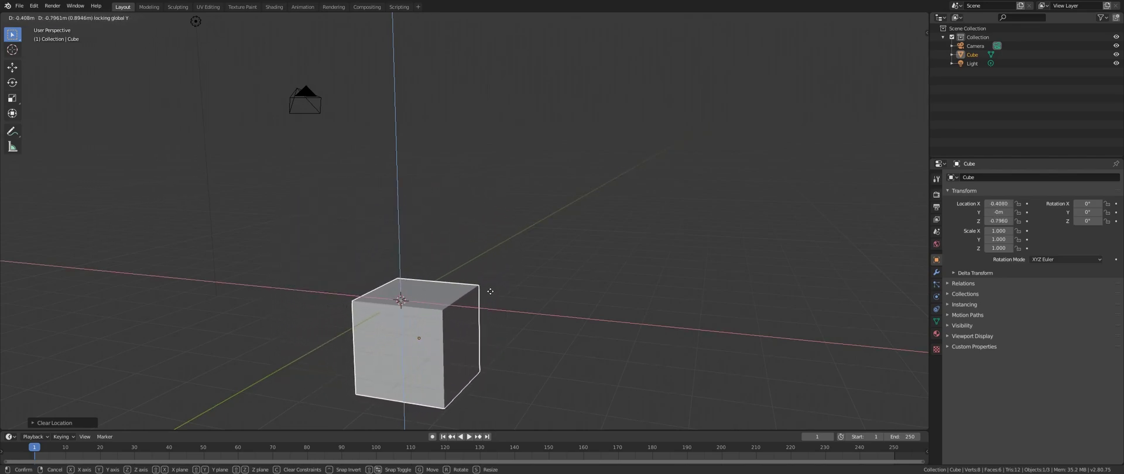
key(shift+z)
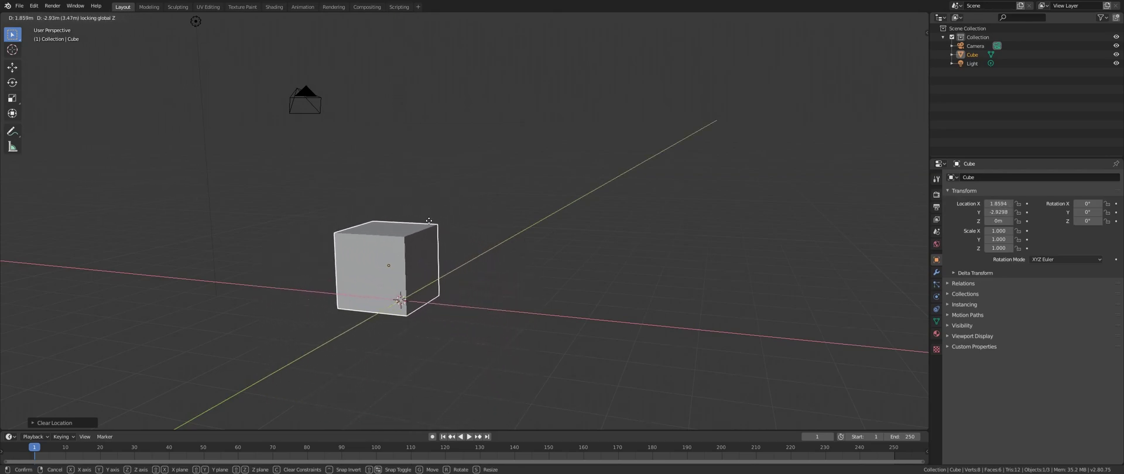
key(Escape)
- Scale the cube to about 1.899 along X and Z while excluding the Y axis
key(s)
key(shift+y)
click(482, 163)
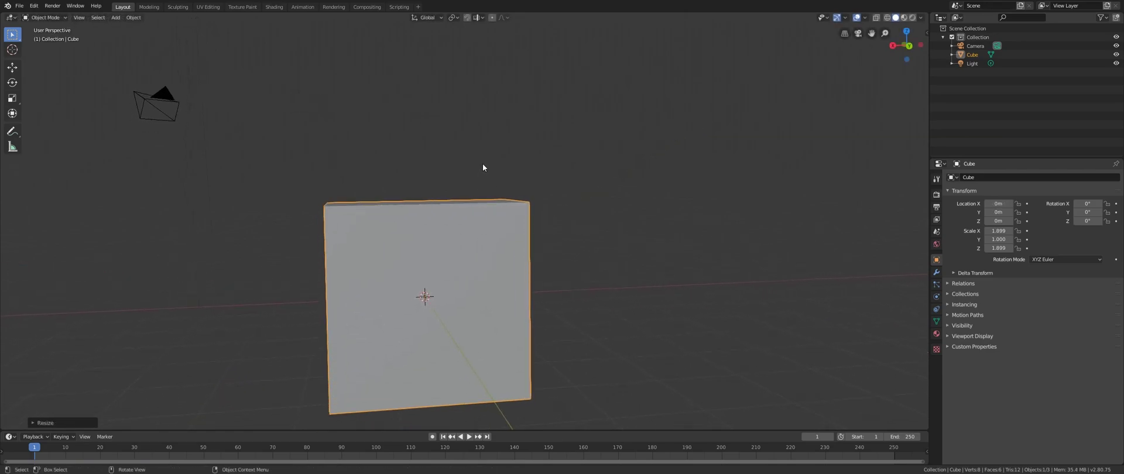
- Flatten the cube into a thin slab by scaling it along Z to about 0.027
middle_drag(481, 179, 539, 206)
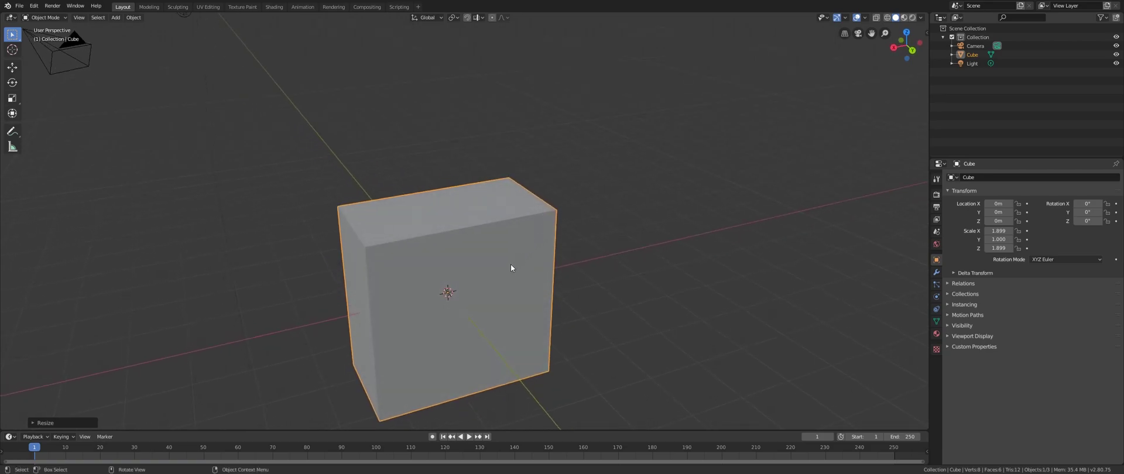
mouse_move(472, 295)
middle_down()
mouse_move(475, 275)
mouse_move(484, 289)
middle_up()
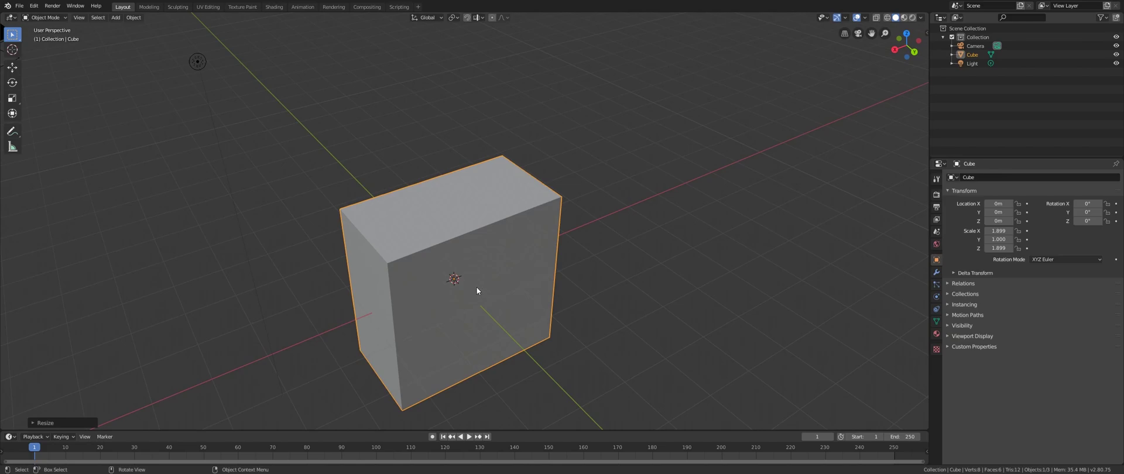
key(s)
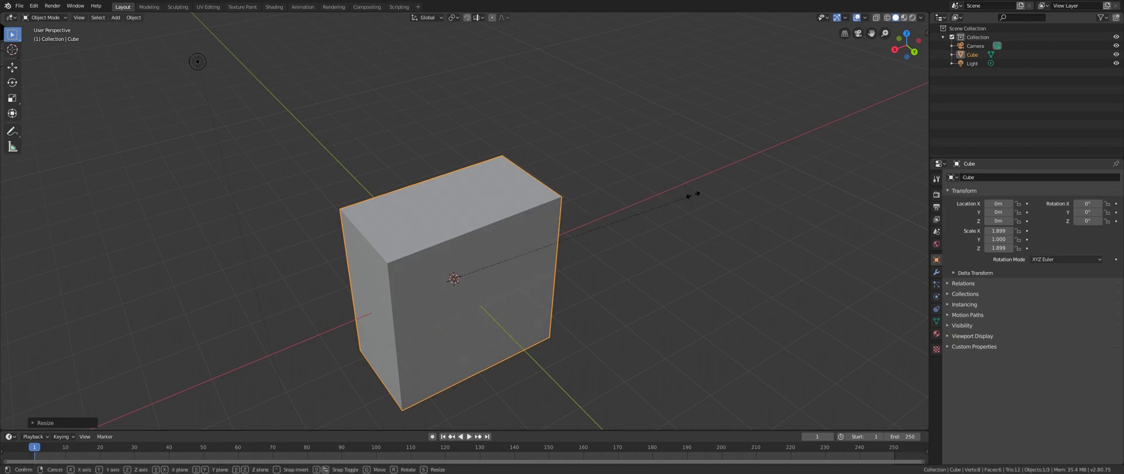
key(z)
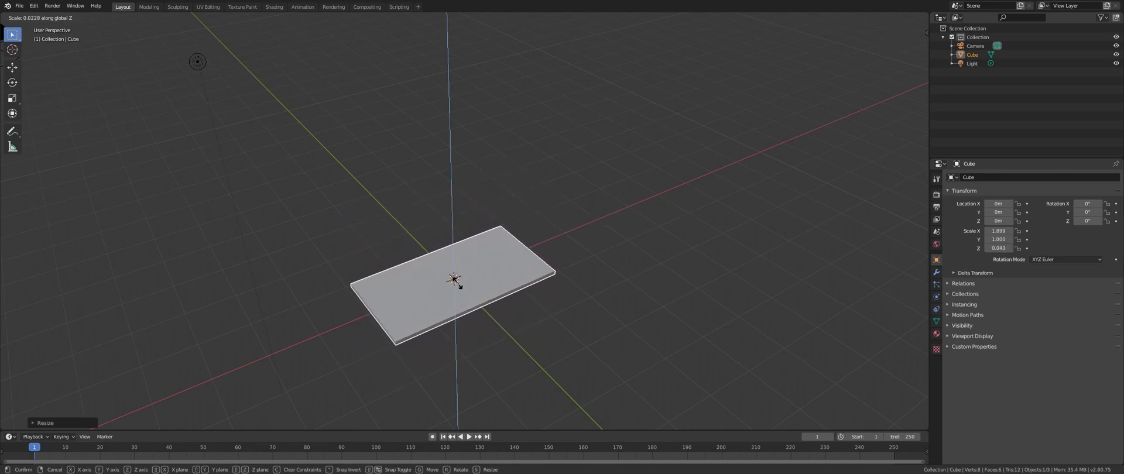
click(462, 290)
middle_drag(596, 298, 587, 255)
key(s)
key(z)
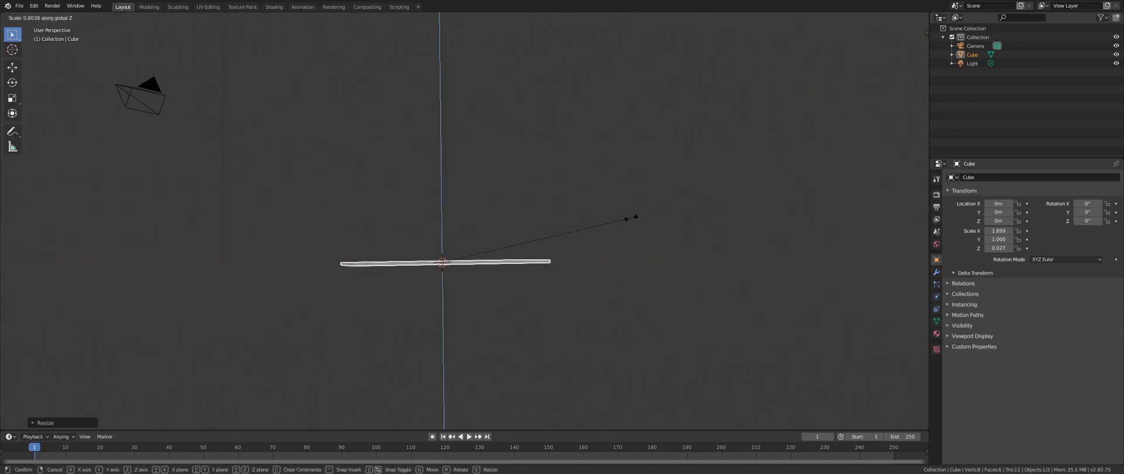
click(631, 217)
- Lengthen the slab along the Y axis to a scale of about 3.464
middle_drag(415, 235, 553, 272)
key(s)
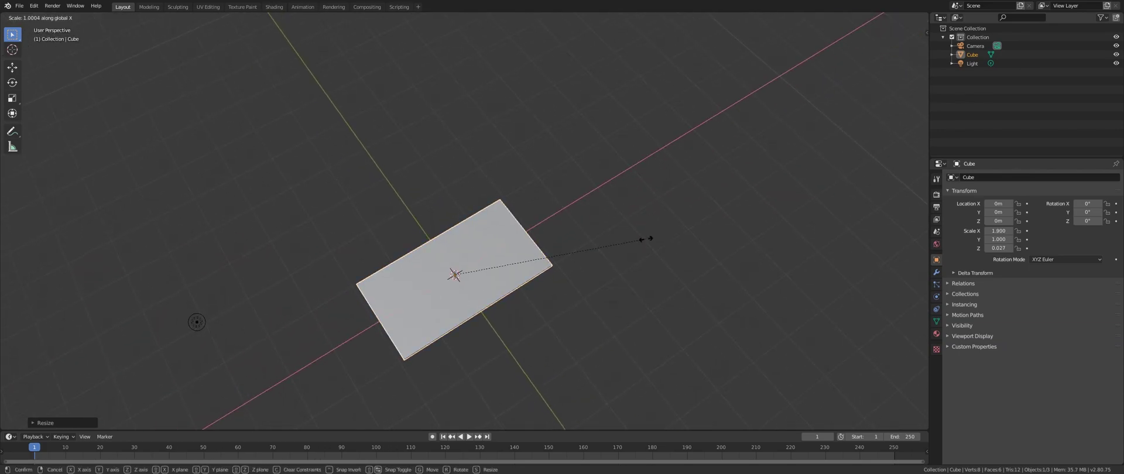
click(612, 237)
key(s)
key(y)
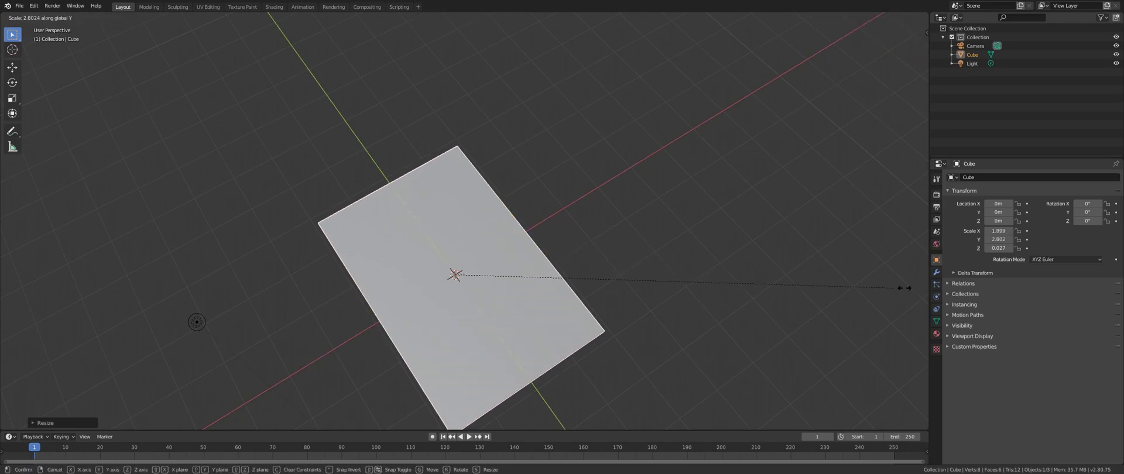
click(70, 267)
- Raise the slab along the Z axis to a height of about 2.63 m
middle_drag(499, 245, 381, 266)
middle_drag(492, 268, 446, 248)
key(g)
key(z)
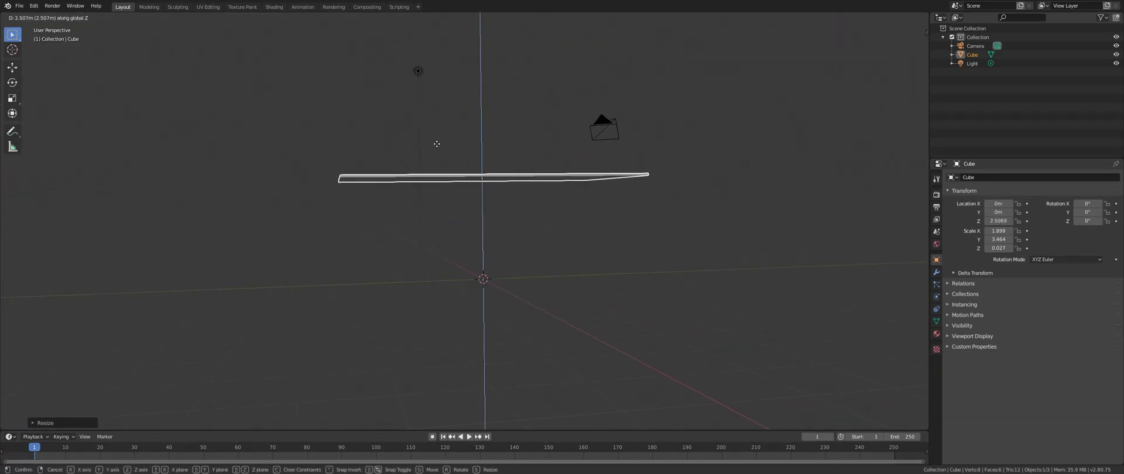
click(437, 141)
- Add a second cube mesh at the world origin beneath the slab
middle_drag(437, 143, 411, 231)
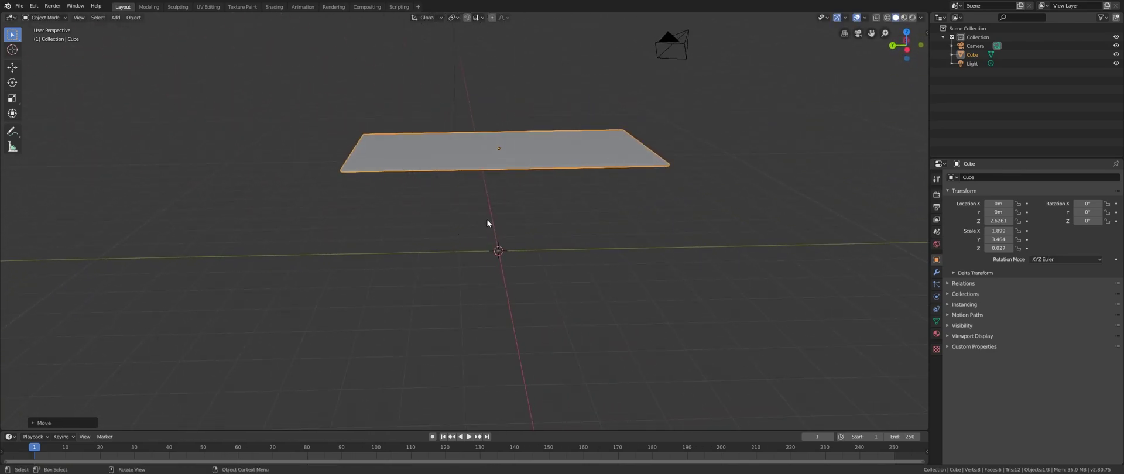
shift+middle_drag(388, 179, 310, 219)
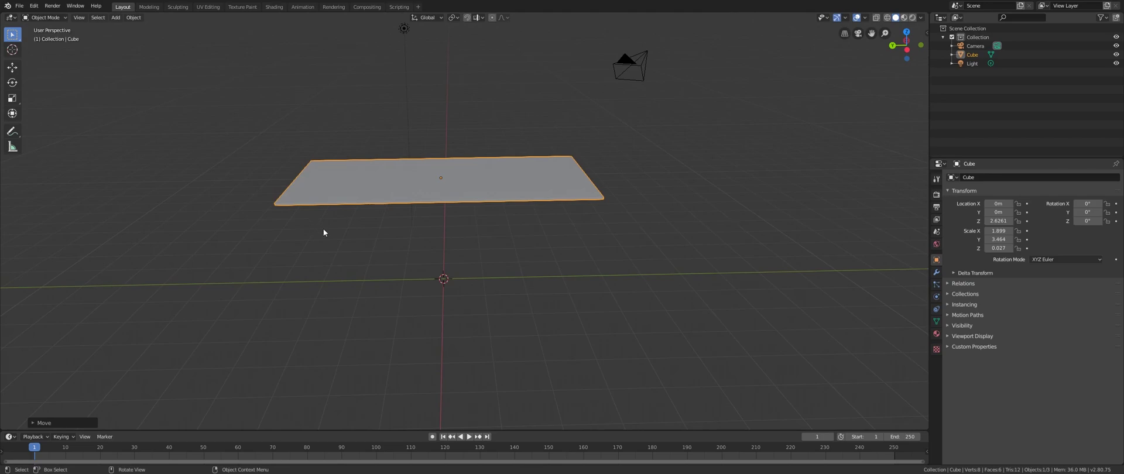
click(118, 19)
mouse_move(122, 28)
key(shift+a)
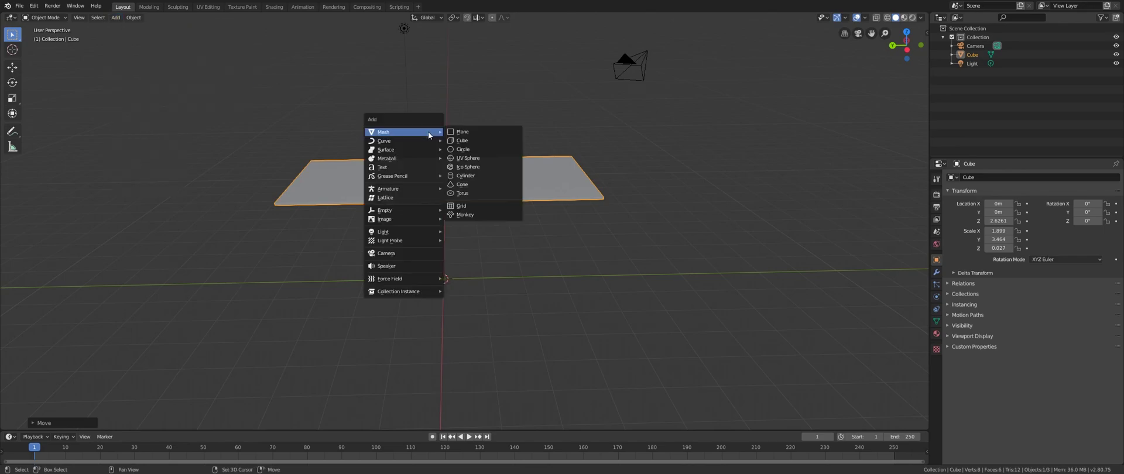
mouse_move(392, 131)
click(458, 141)
- In the right orthographic view, stretch the new cube along Z to a scale of about 1.423
middle_drag(457, 145, 388, 230)
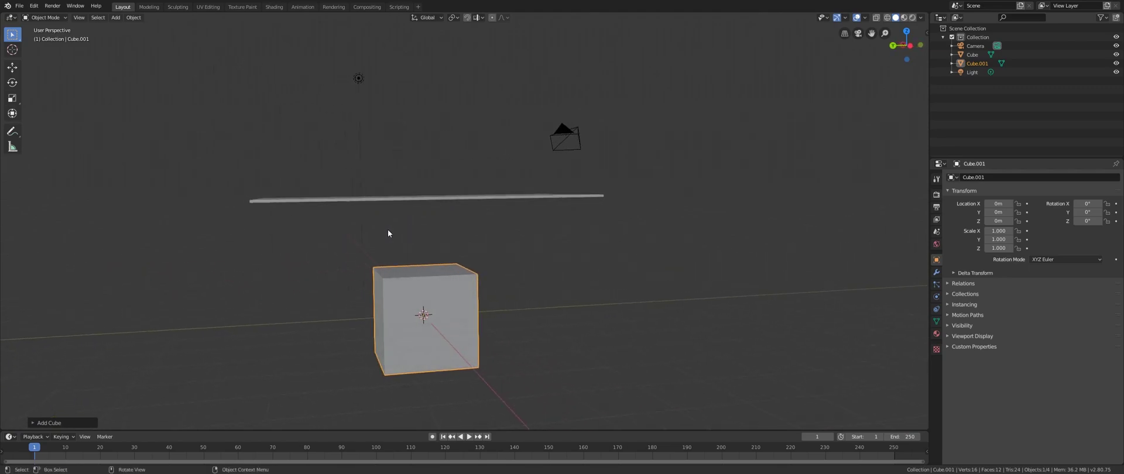
key(grave)
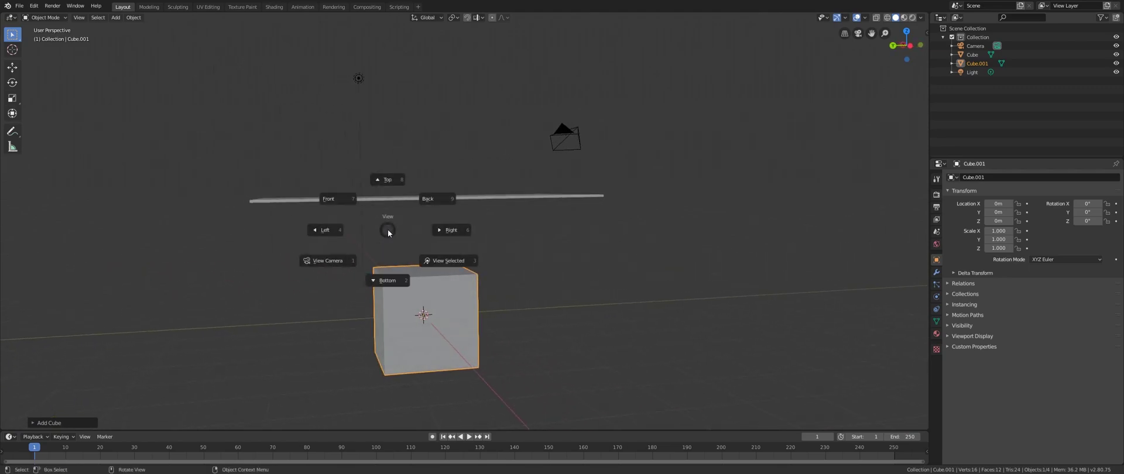
click(459, 231)
key(s)
key(z)
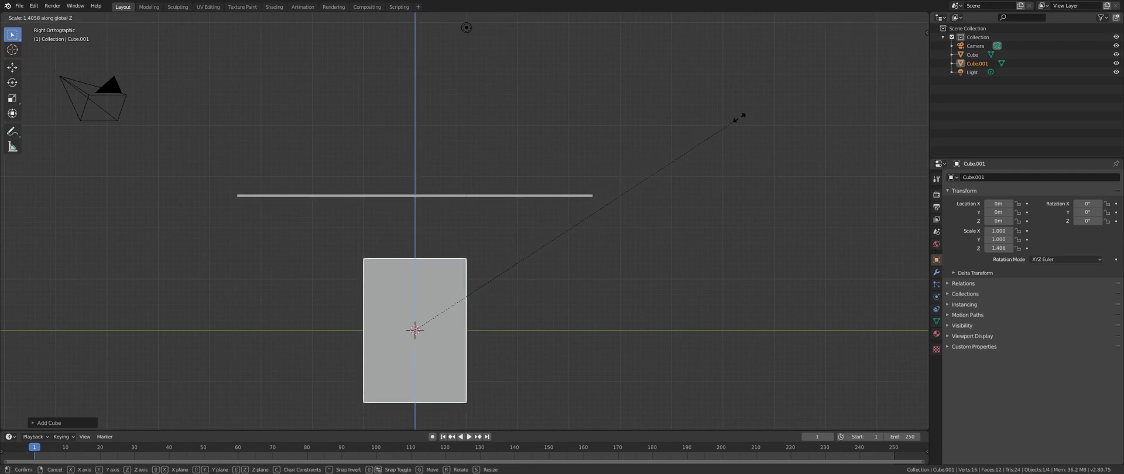
click(743, 114)
- Thin the new cube into a post by scaling X and Y to about 0.137 while excluding Z
middle_drag(743, 114, 630, 155)
key(s)
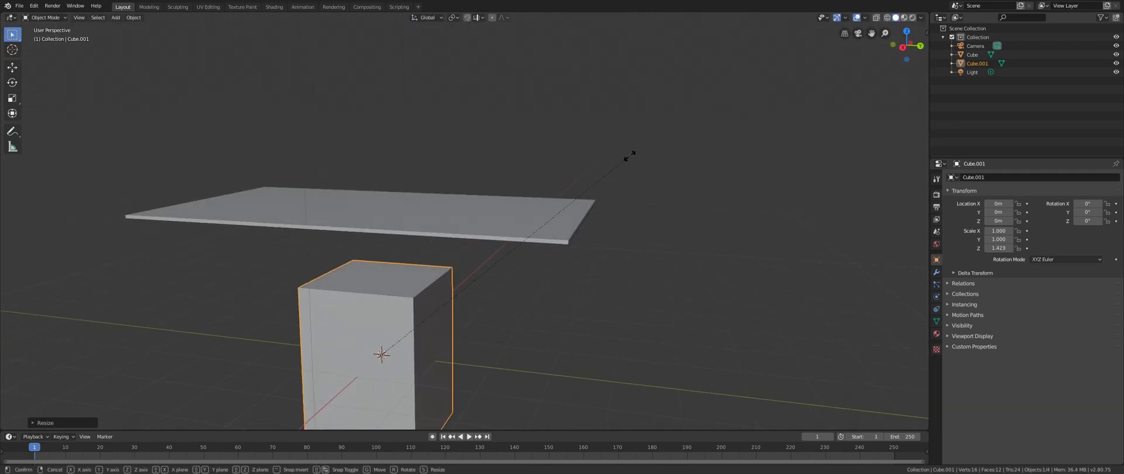
key(shift+z)
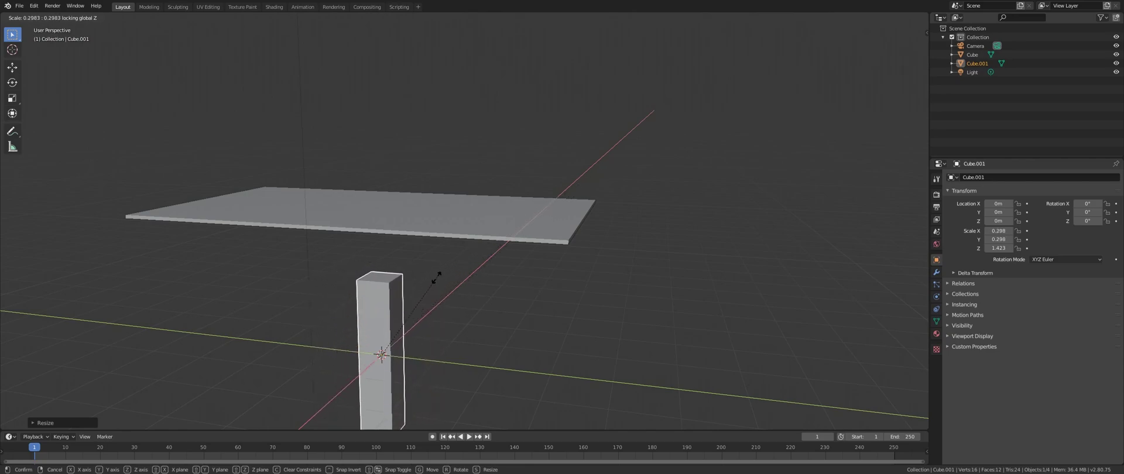
click(389, 311)
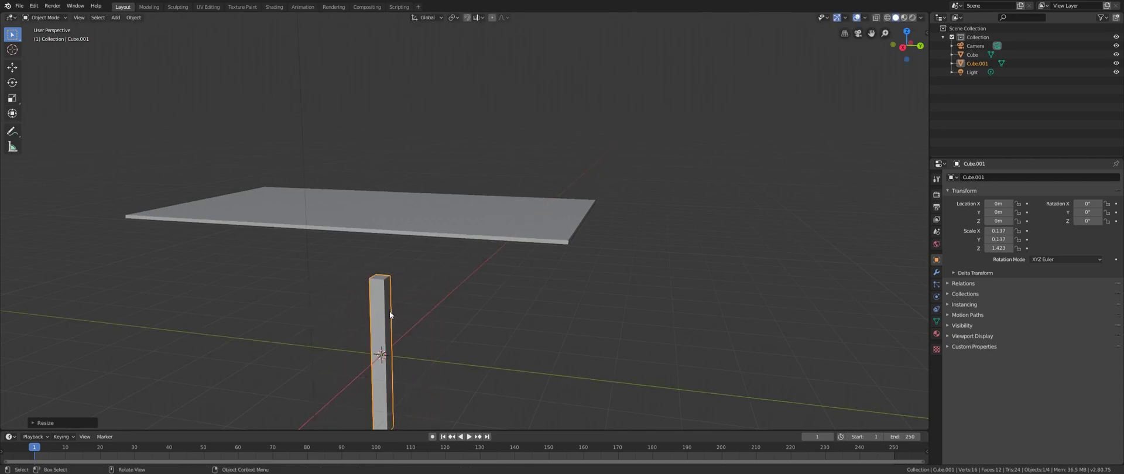
- In the right orthographic view, raise the post along Z to about 1.3 m so it reaches the slab
key(KP_3)
shift+middle_drag(475, 280, 468, 283)
key(g)
key(z)
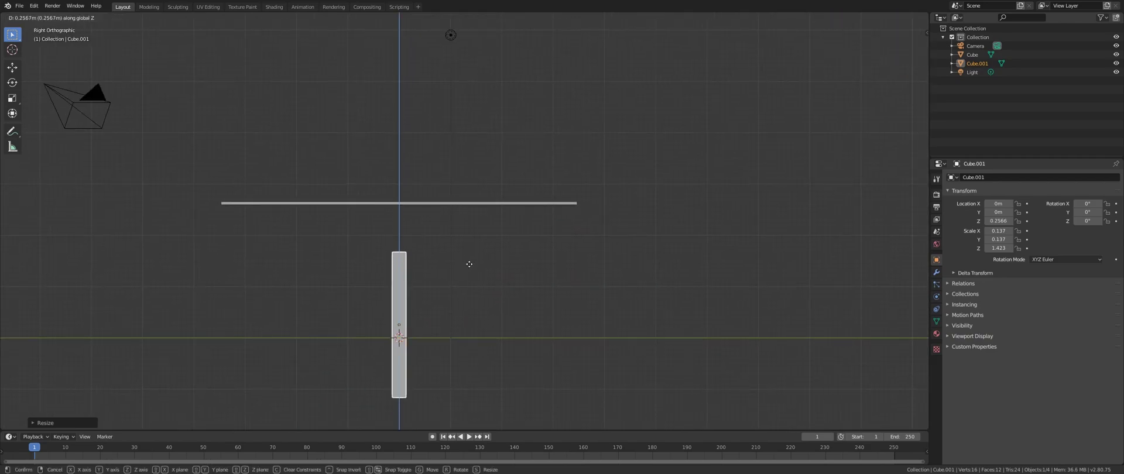
click(477, 215)
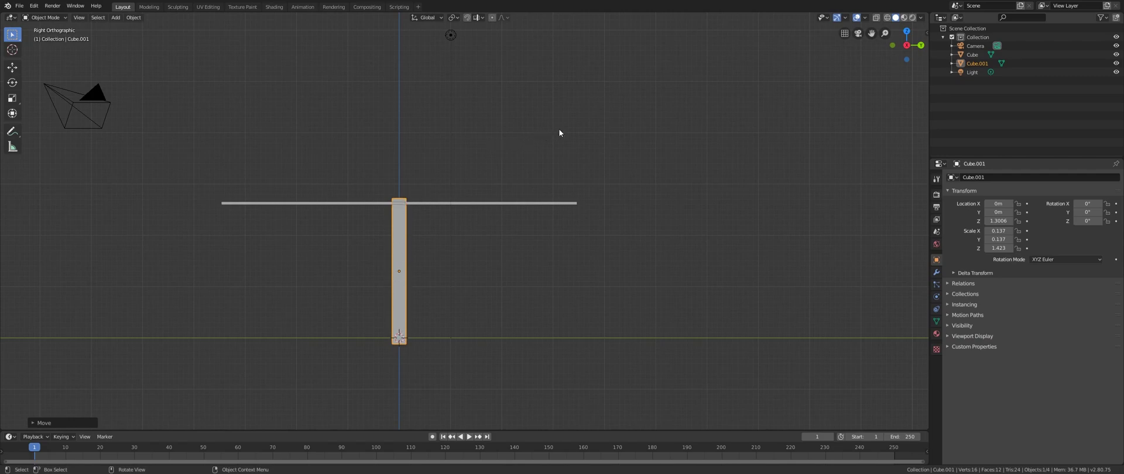
- Shorten the post along Z to a scale of about 1.3 to fit between the ground line and the slab
key(s)
key(z)
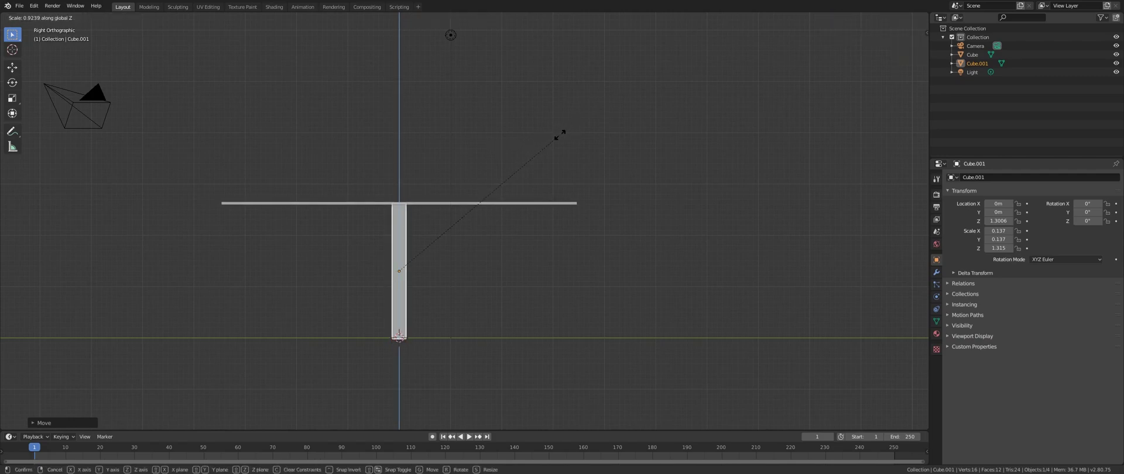
click(558, 138)
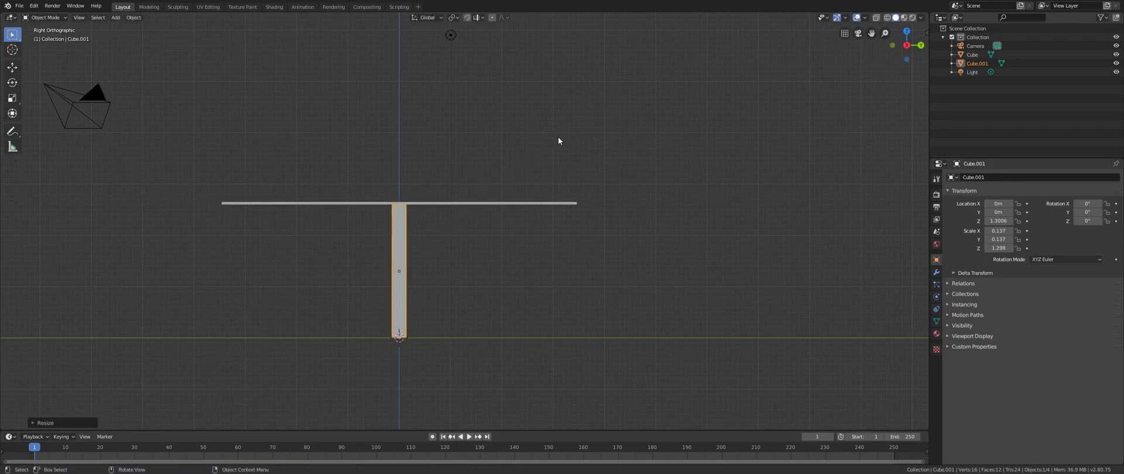
- In the top orthographic view, move the post to a corner of the slab, at about X 1.47 m, Y 3.04 m
key(grave)
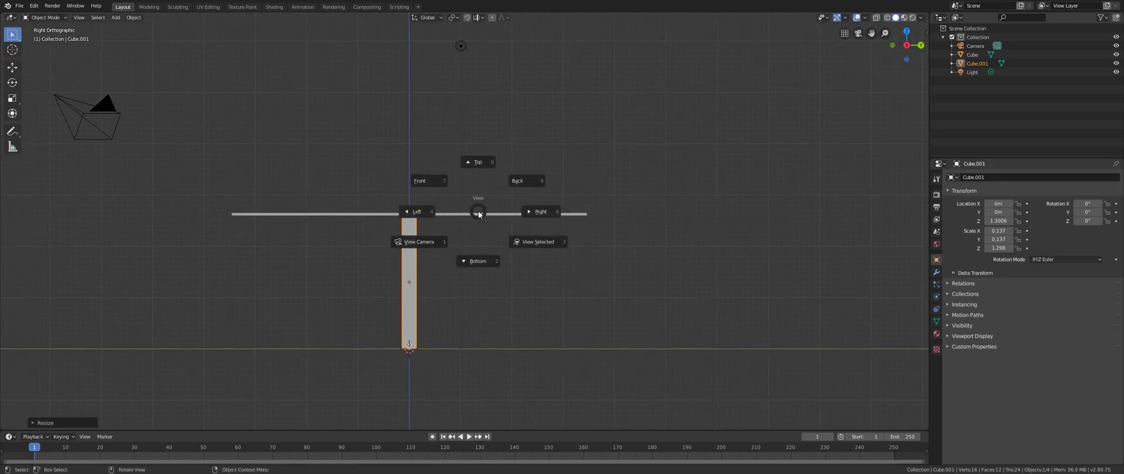
middle_drag(483, 198, 481, 158)
key(KP_7)
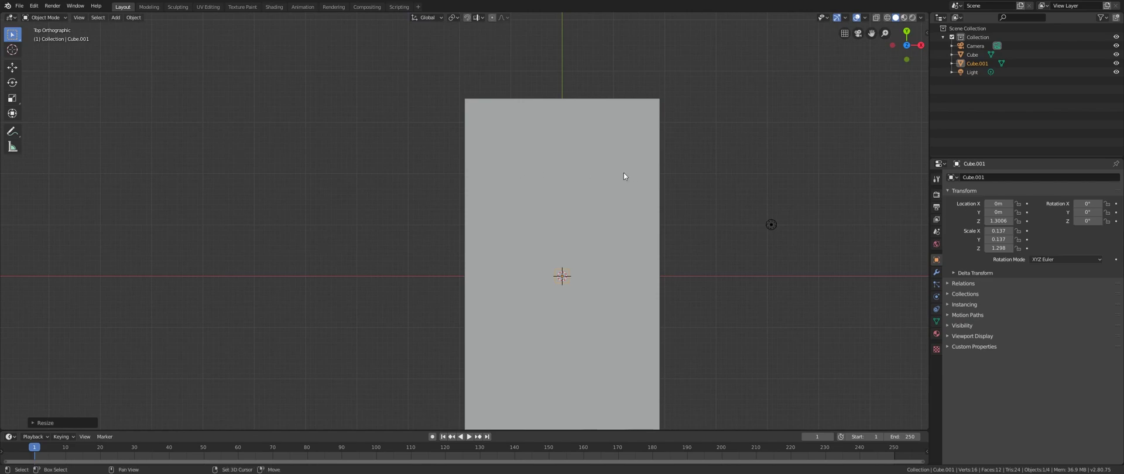
key(KP_Decimal)
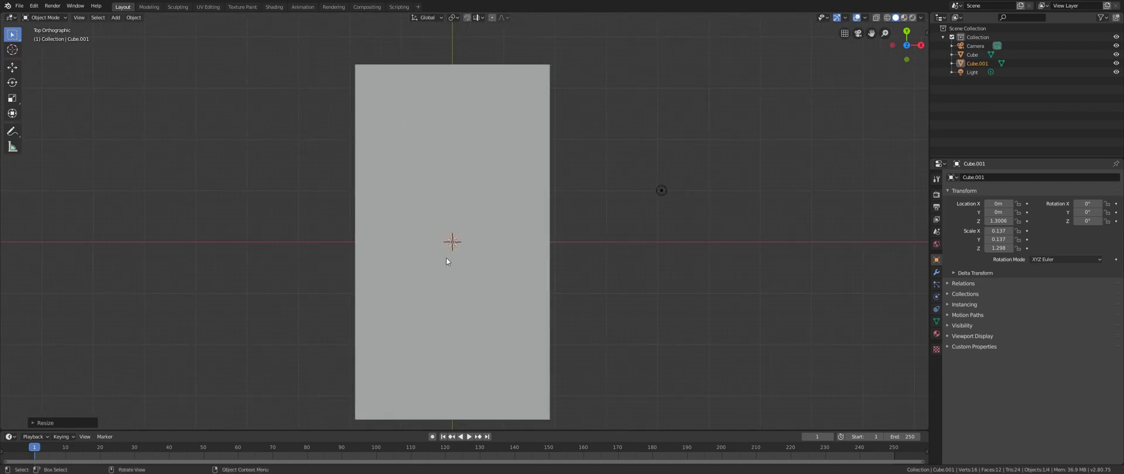
key(g)
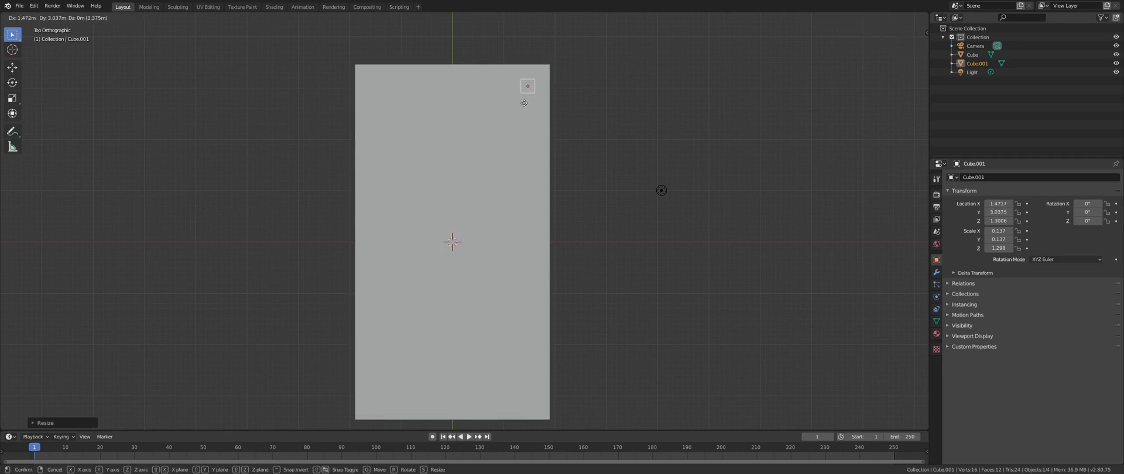
click(524, 103)
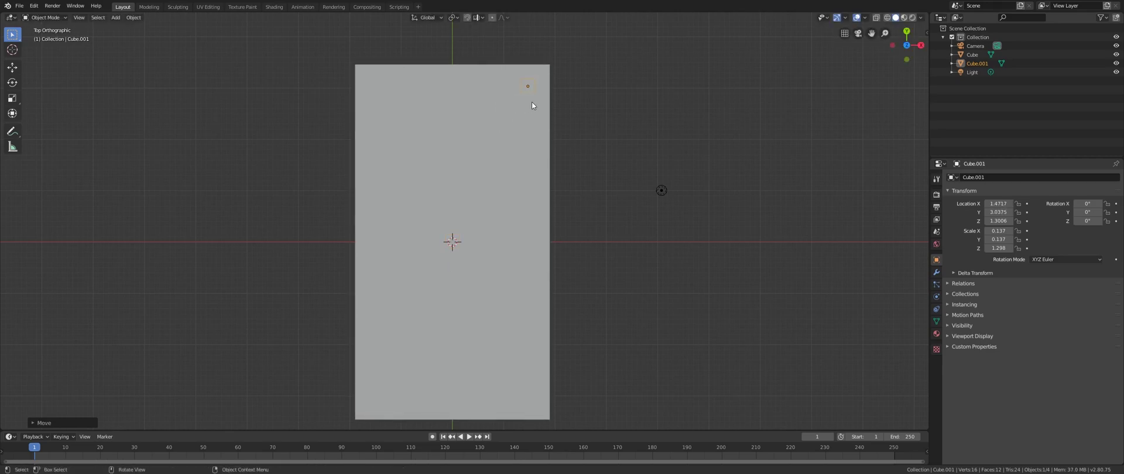
shift+scroll(597, 97, up, 2)
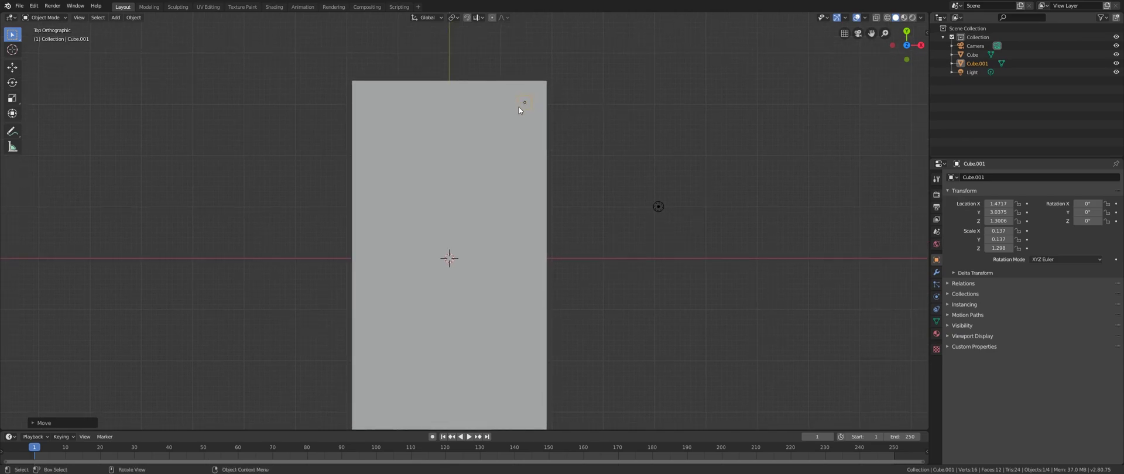
shift+scroll(534, 173, down, 3)
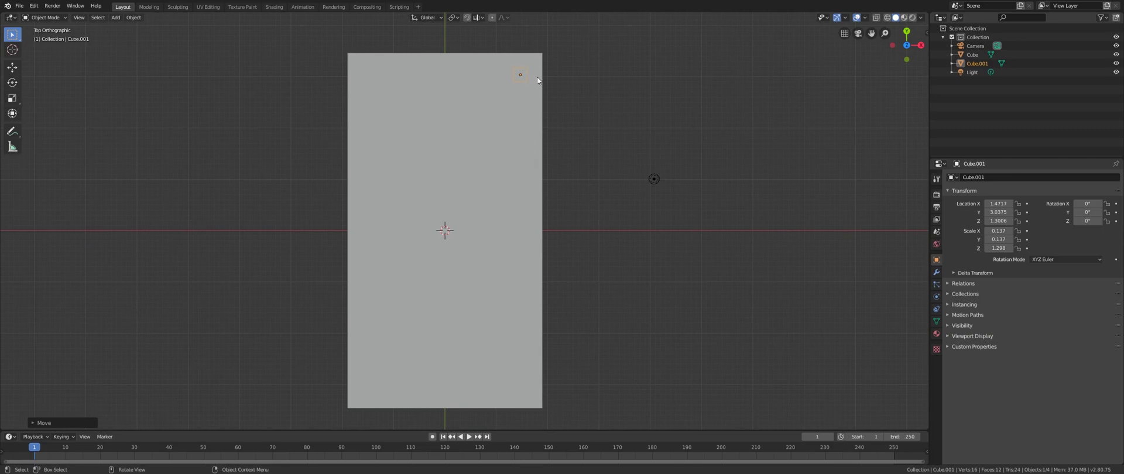
- Duplicate the corner leg and move the copy along X to about -1.45 m, at the neighbouring corner
key(shift+d)
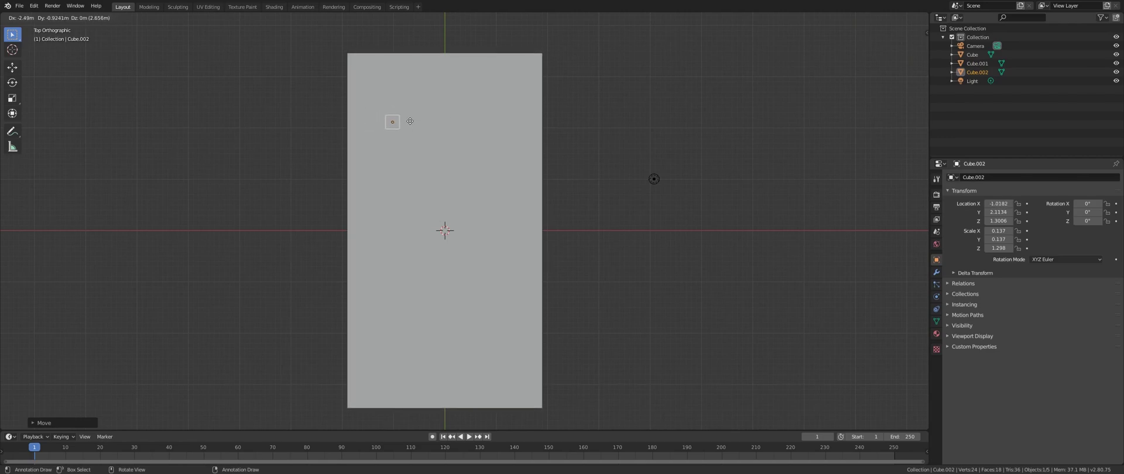
key(x)
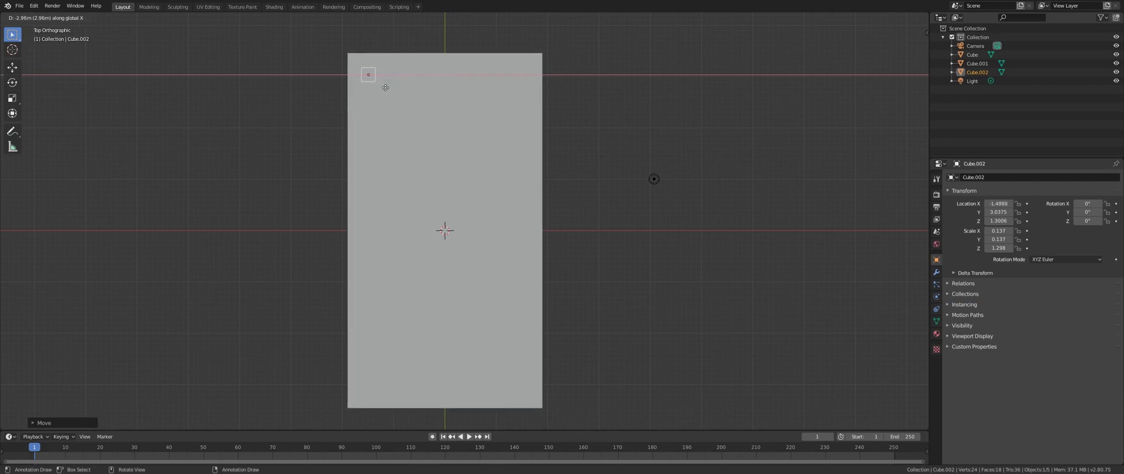
click(388, 87)
- Select both legs and duplicate them along Y to about -3.06 m, at the opposite end of the tabletop
middle_drag(387, 87, 588, 180)
shift+middle_drag(571, 238, 515, 205)
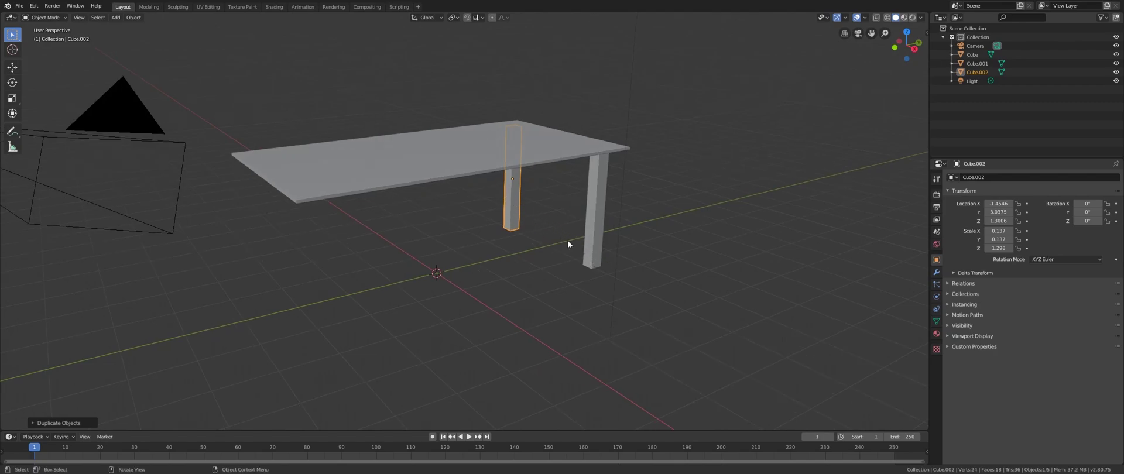
shift+middle_drag(584, 247, 458, 218)
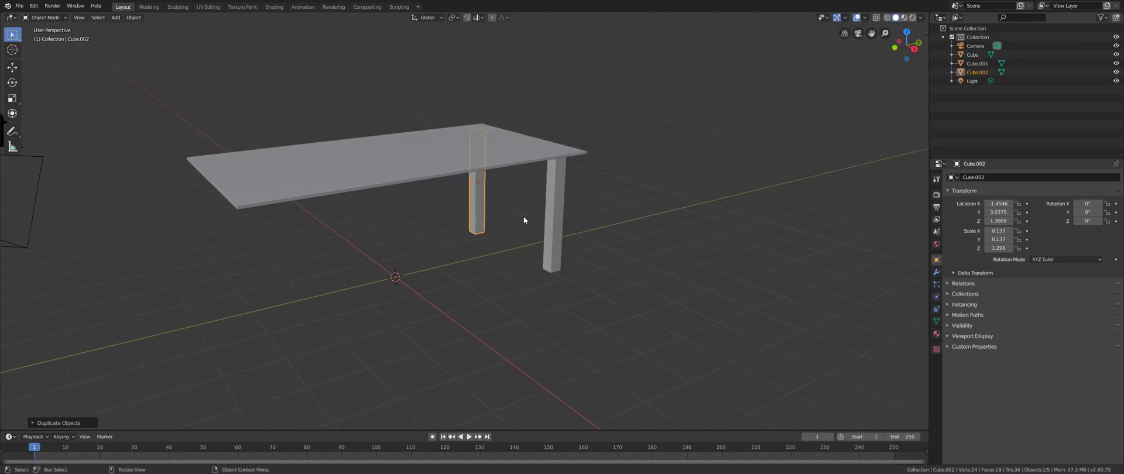
shift+click(552, 202)
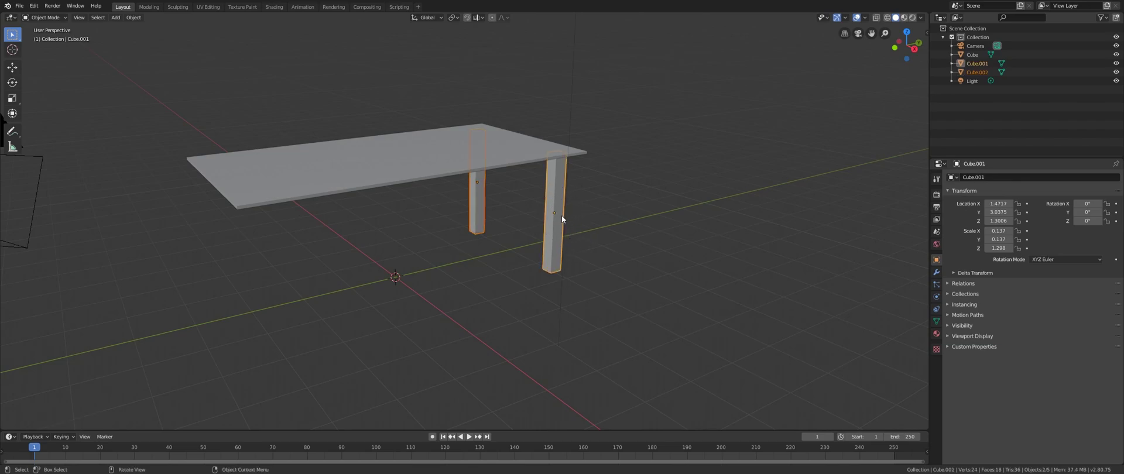
middle_drag(560, 220, 549, 222)
key(shift+d)
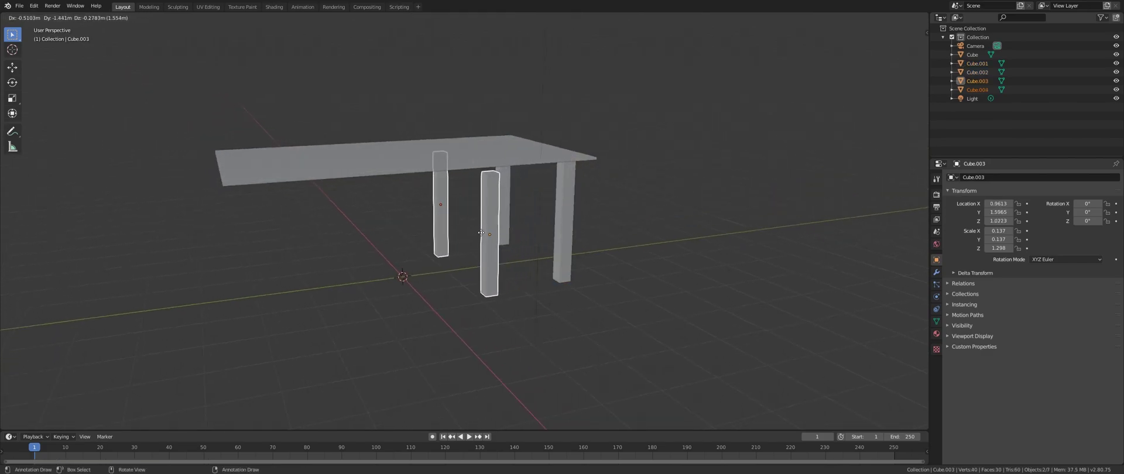
key(y)
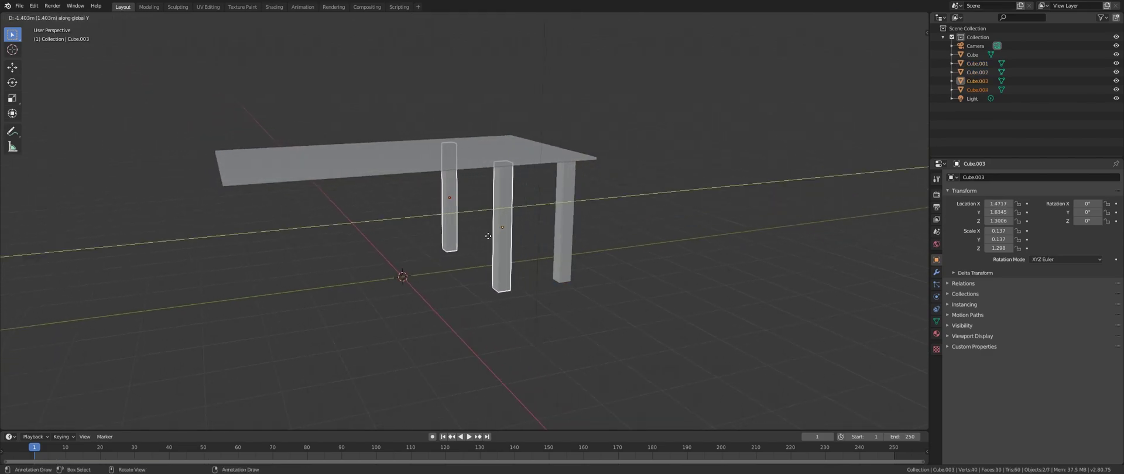
click(266, 258)
- In the top orthographic view, nudge the duplicated pair of legs along Y to about -3.04 m
middle_drag(609, 254, 481, 299)
key(grave)
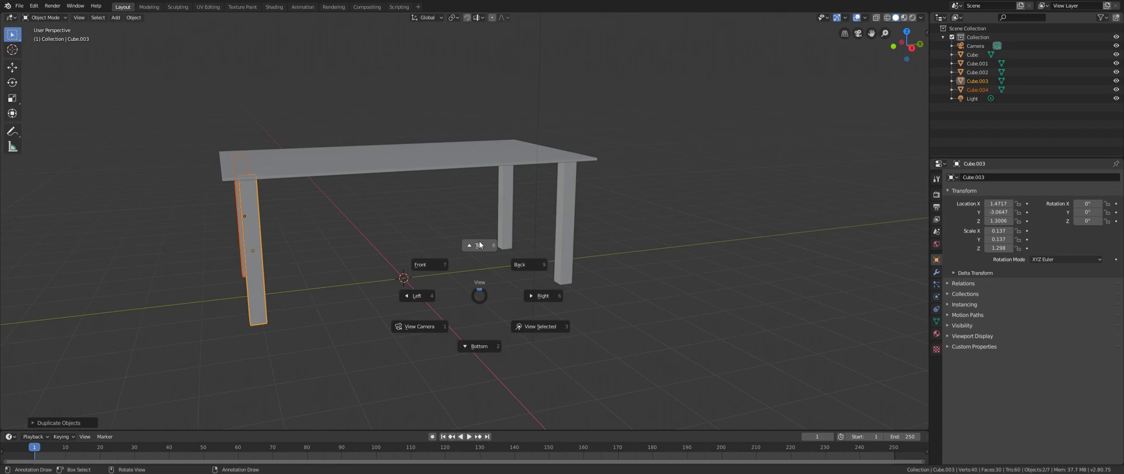
click(476, 243)
shift+scroll(544, 222, down, 2)
scroll(370, 321, down, 1)
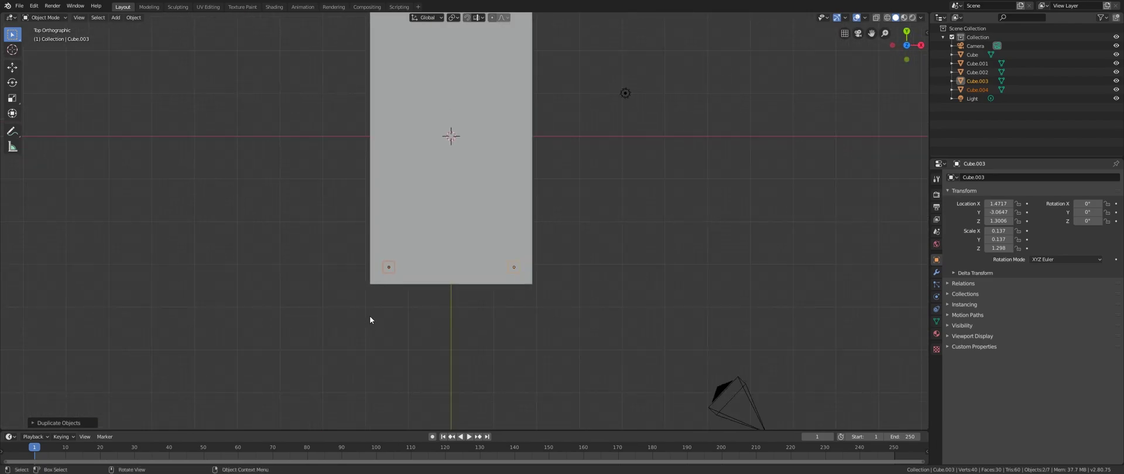
scroll(378, 292, up, 2)
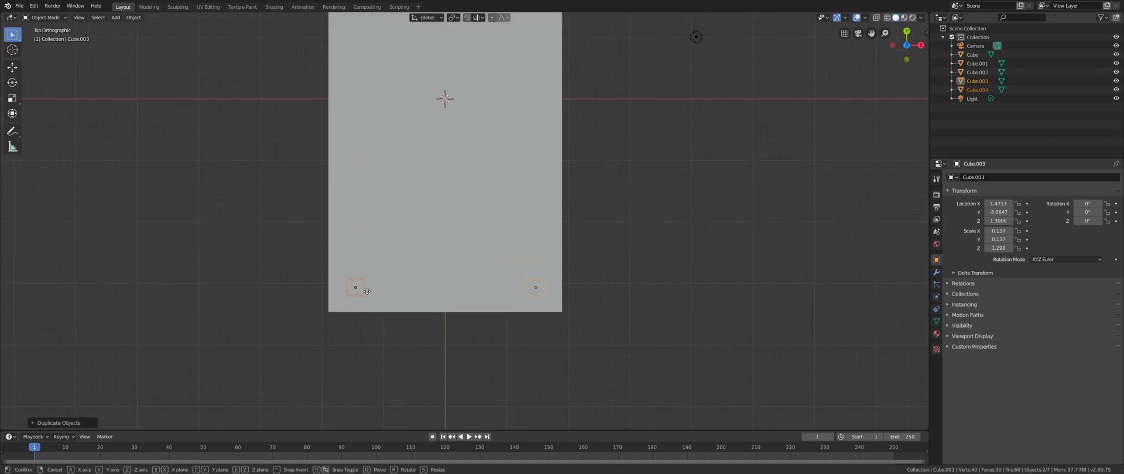
key(g)
key(y)
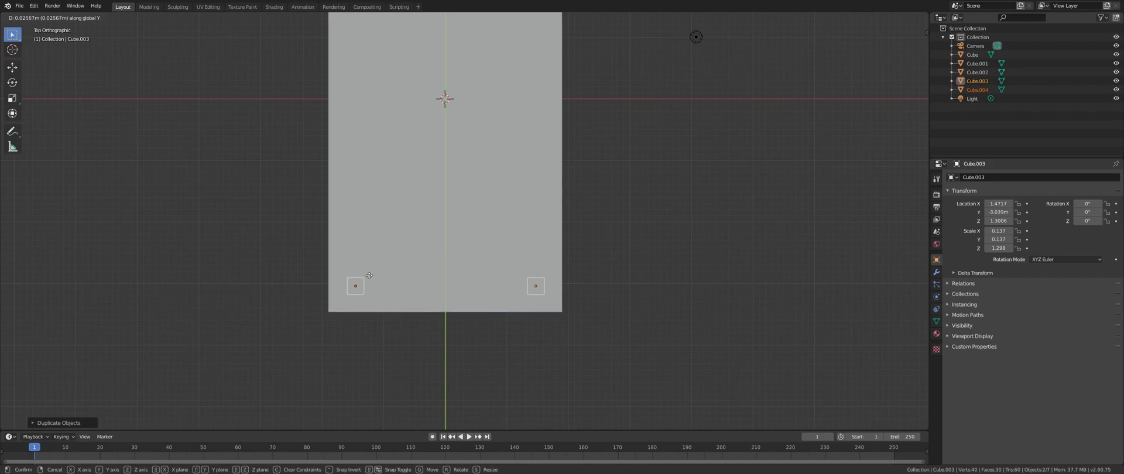
click(369, 276)
- Check the table from several angles and add a cube mesh at the world origin
middle_drag(565, 230, 506, 202)
middle_drag(402, 192, 482, 209)
middle_drag(402, 178, 356, 183)
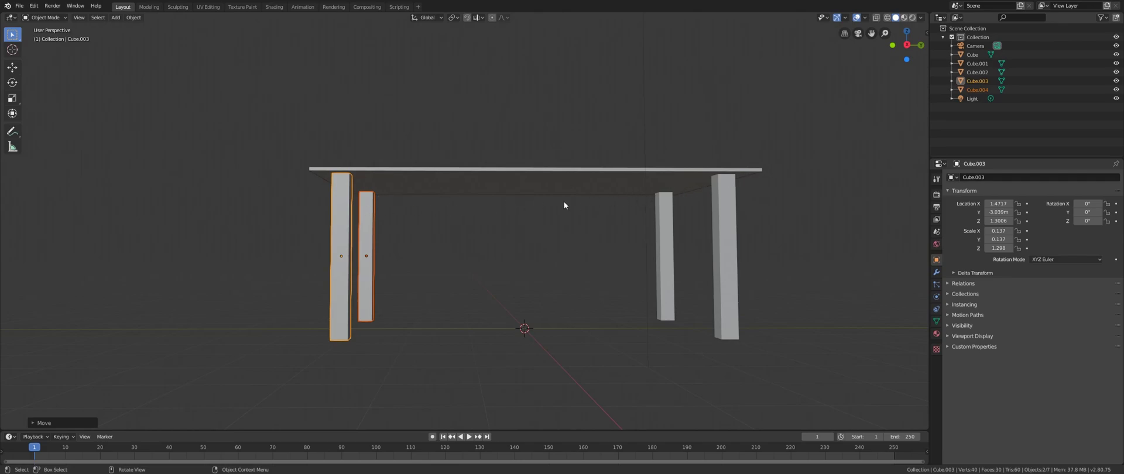
middle_drag(642, 199, 549, 232)
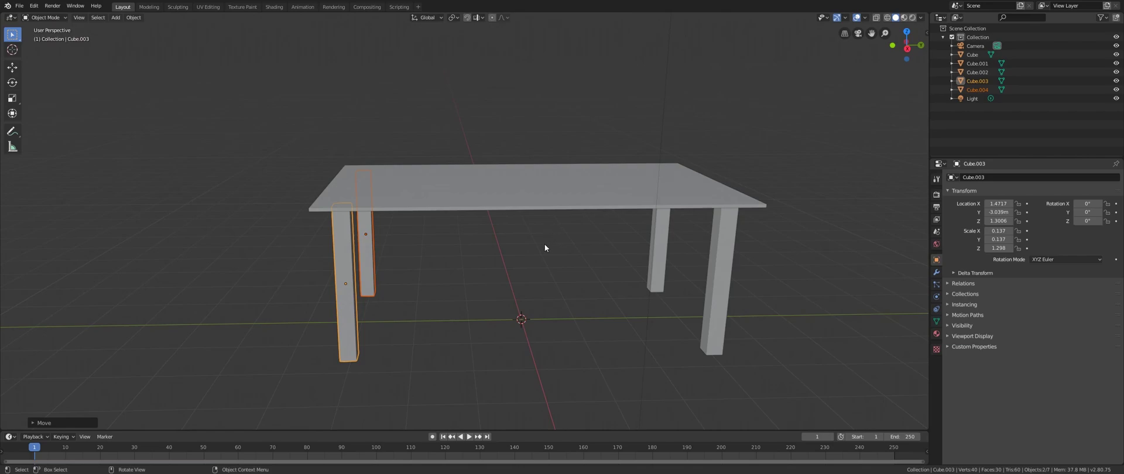
key(shift+a)
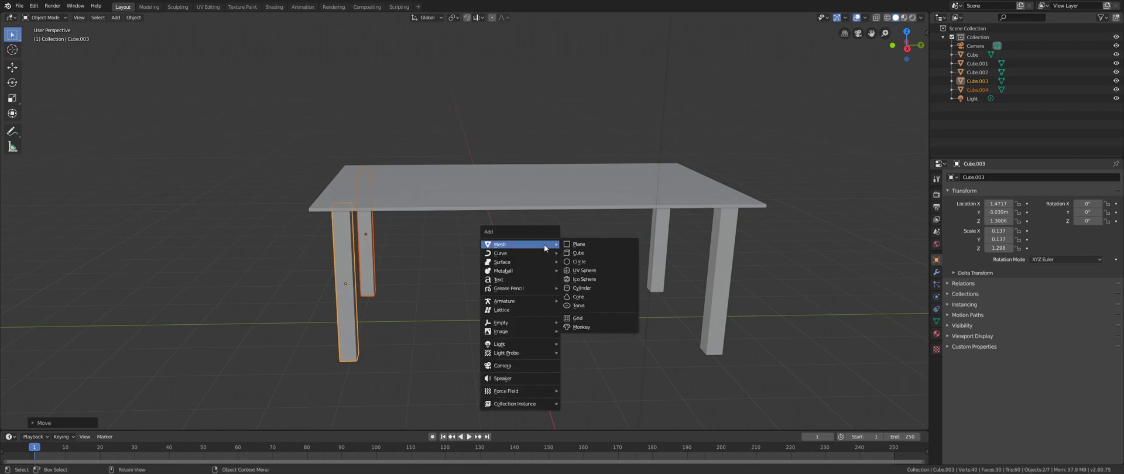
click(577, 253)
- In the right orthographic view, flatten the new cube along Z to a scale of about 0.11 and raise it to about 2.476 m
key(grave)
click(668, 275)
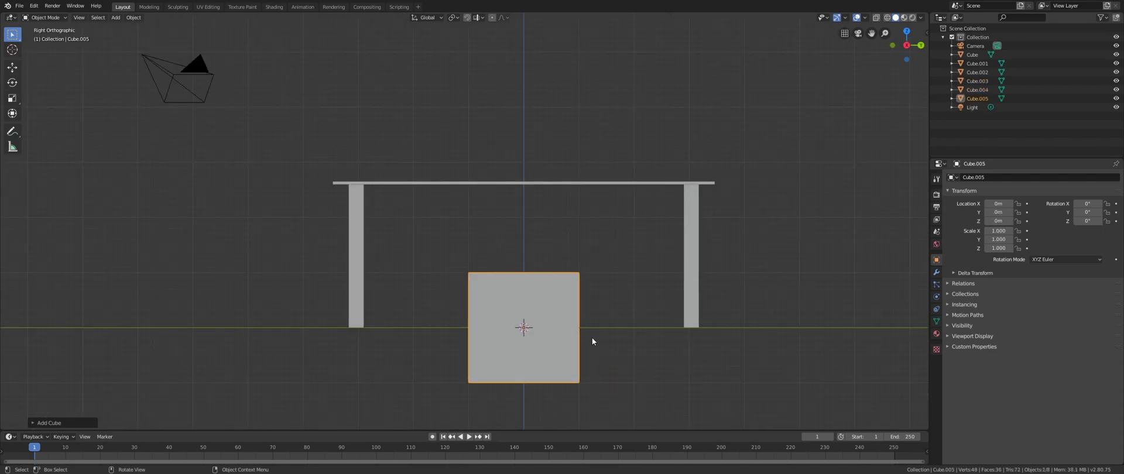
key(s)
key(z)
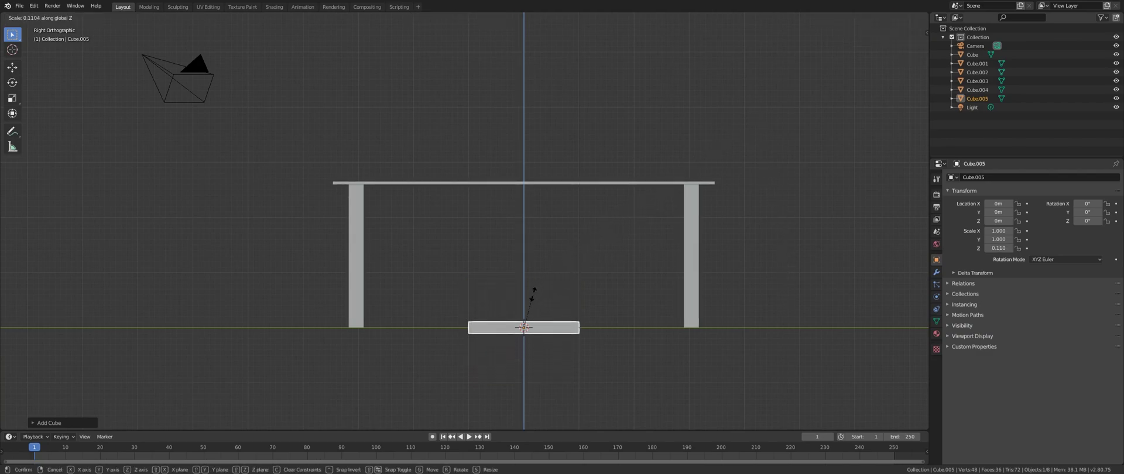
click(532, 297)
key(g)
key(z)
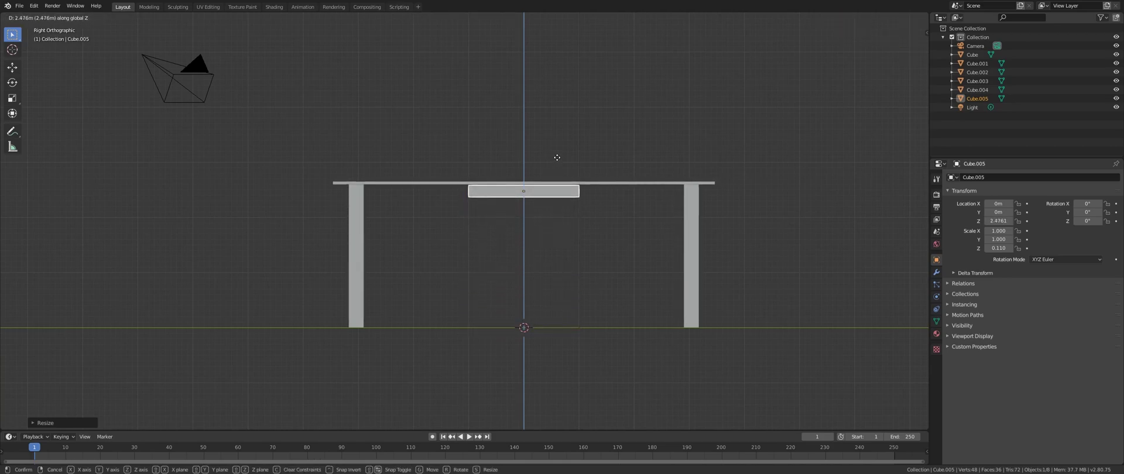
click(556, 157)
- Nudge the flattened cube up along Z to about 2.486 m, against the tabletop's underside
scroll(531, 209, up, 4)
scroll(647, 223, up, 2)
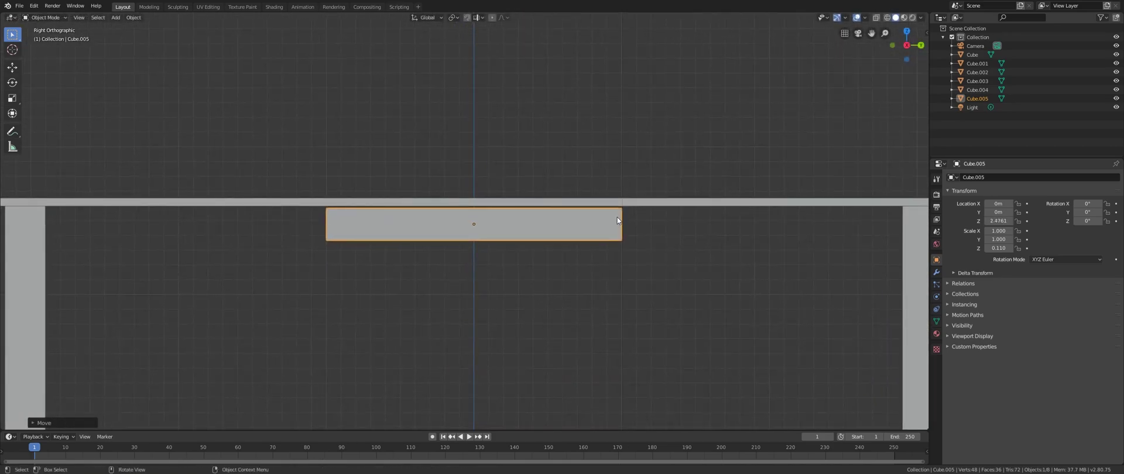
key(g)
key(z)
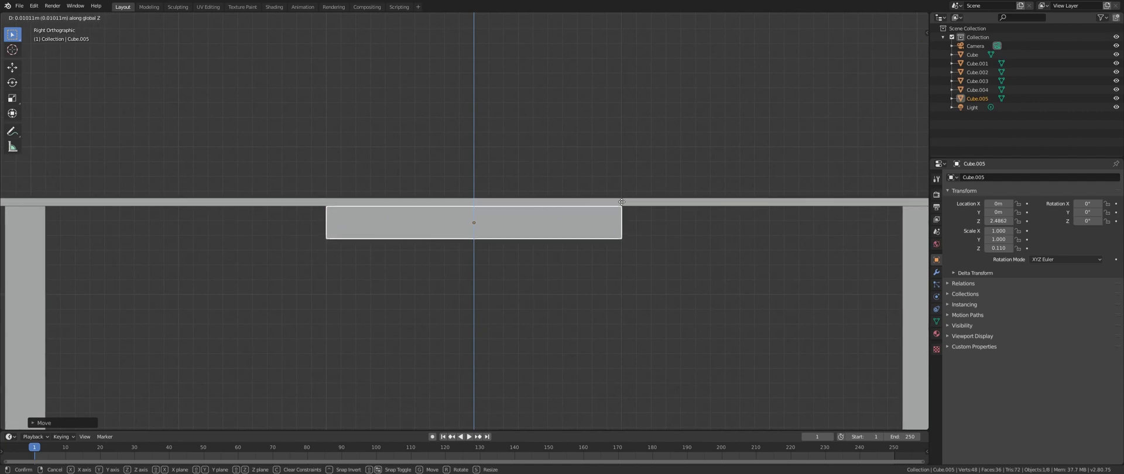
click(625, 201)
- Stretch the flattened cube along Y to a scale of about 2.9 so it spans between the legs
scroll(669, 308, down, 4)
key(s)
key(y)
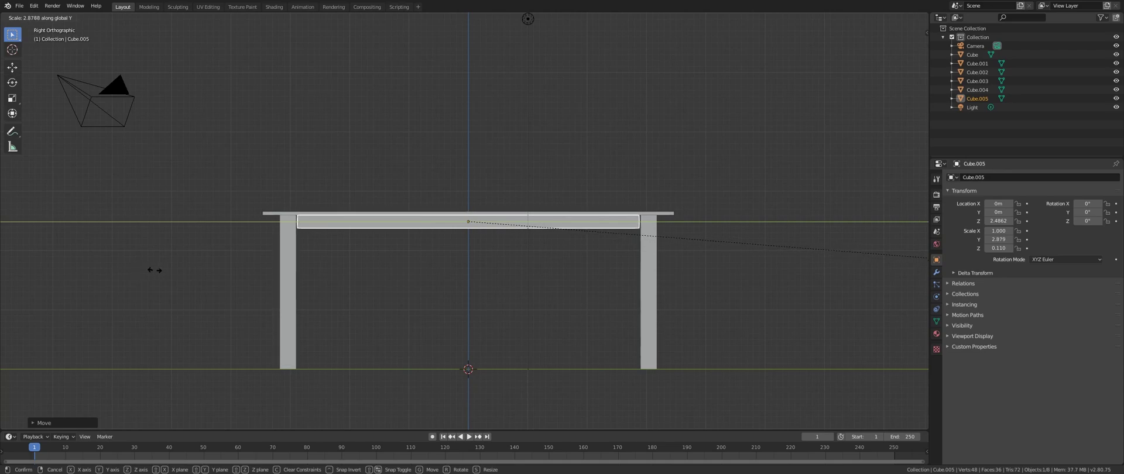
click(158, 271)
- Close the small gaps by scaling the crossbar along Y to about 2.902 and raising it along Z to about 2.488 m
shift+middle_drag(292, 243, 403, 255)
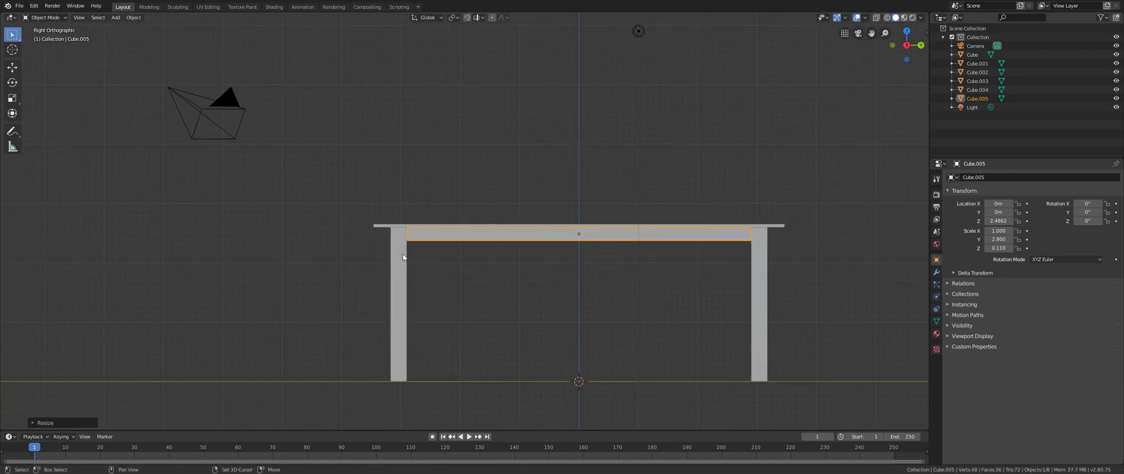
scroll(392, 251, up, 6)
scroll(657, 280, down, 3)
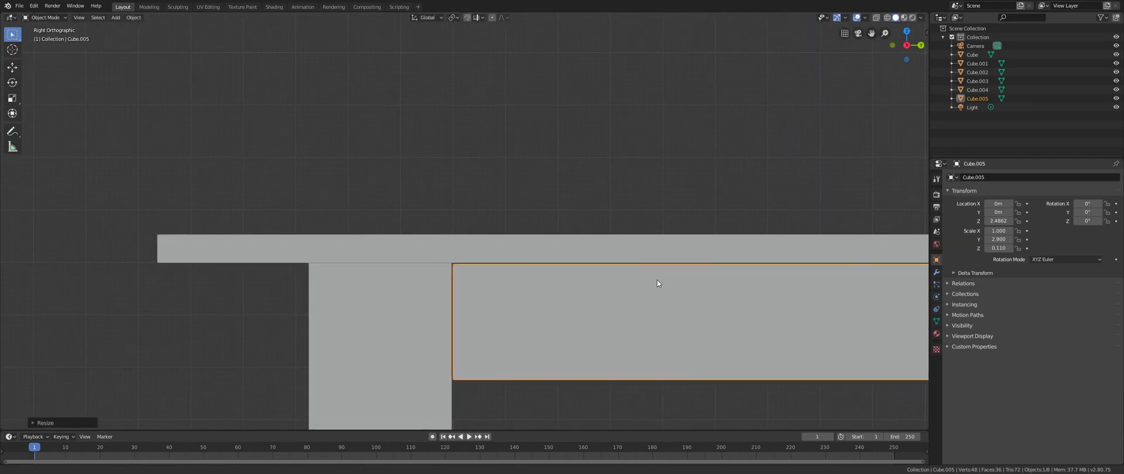
scroll(408, 245, up, 5)
shift+middle_drag(289, 180, 409, 262)
scroll(409, 261, up, 3)
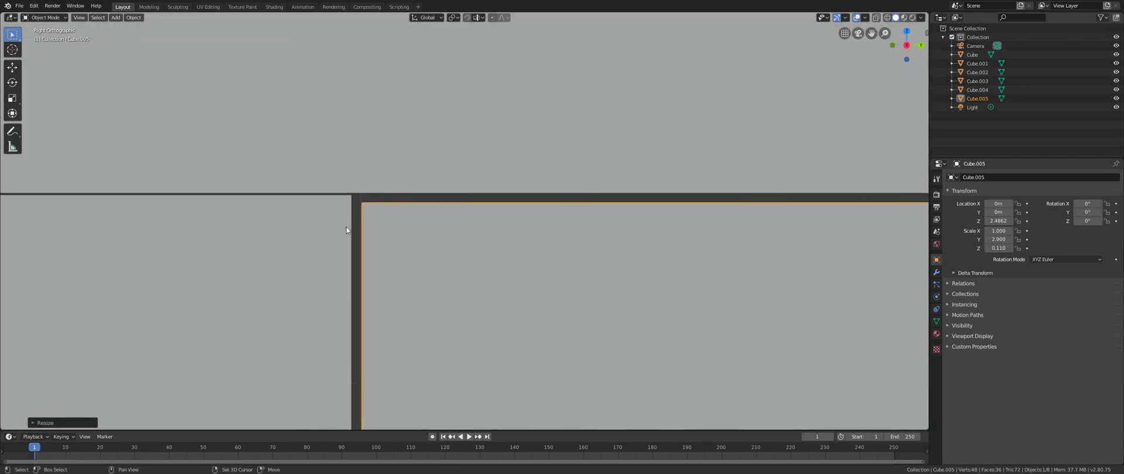
key(s)
key(y)
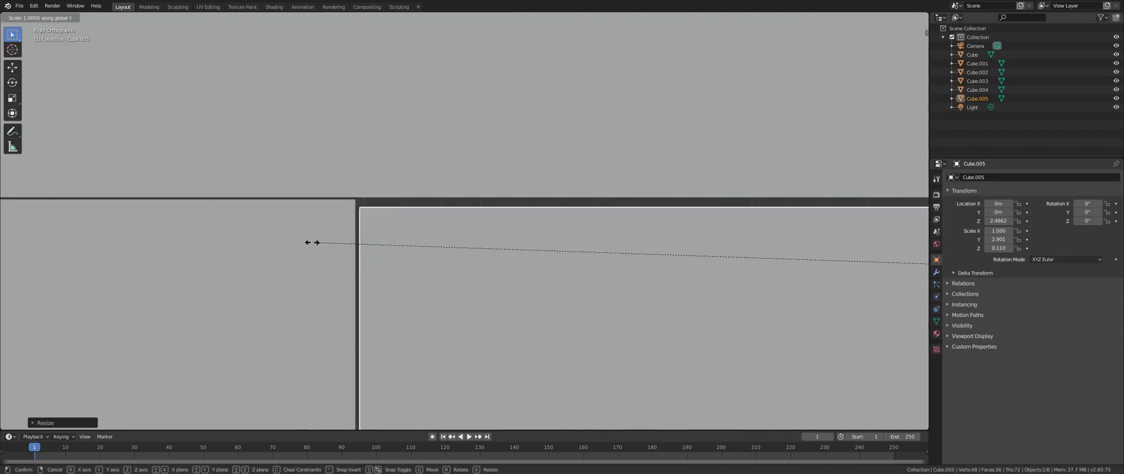
click(309, 242)
key(g)
key(z)
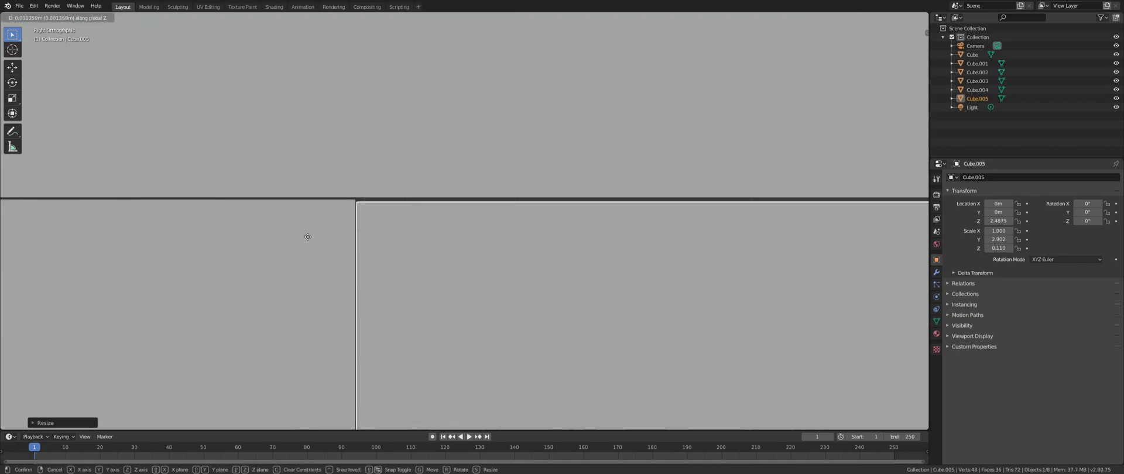
click(307, 235)
- Narrow the crossbar along X to a scale of about -0.056 and move it along X to about 1.49 m, between the legs
scroll(369, 237, down, 8)
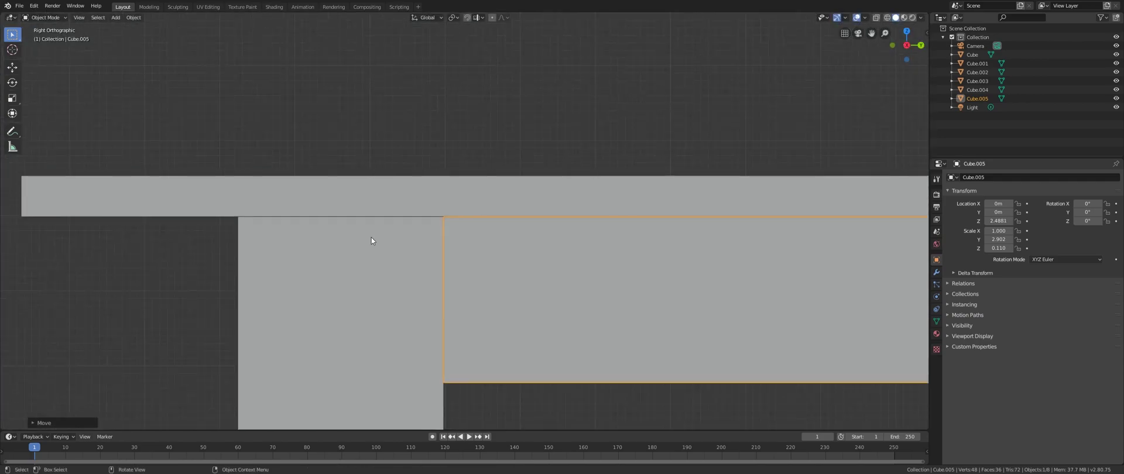
scroll(384, 256, down, 4)
middle_drag(500, 293, 560, 262)
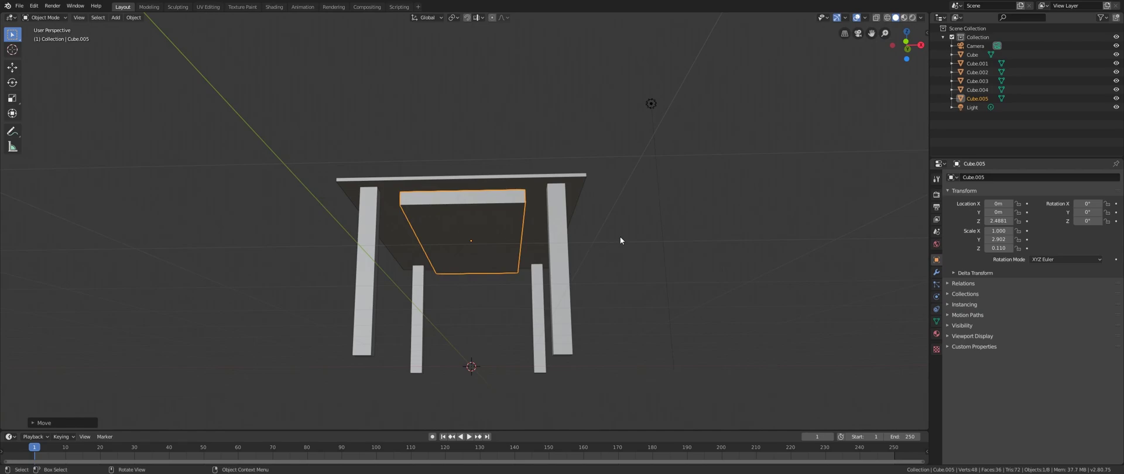
key(s)
key(x)
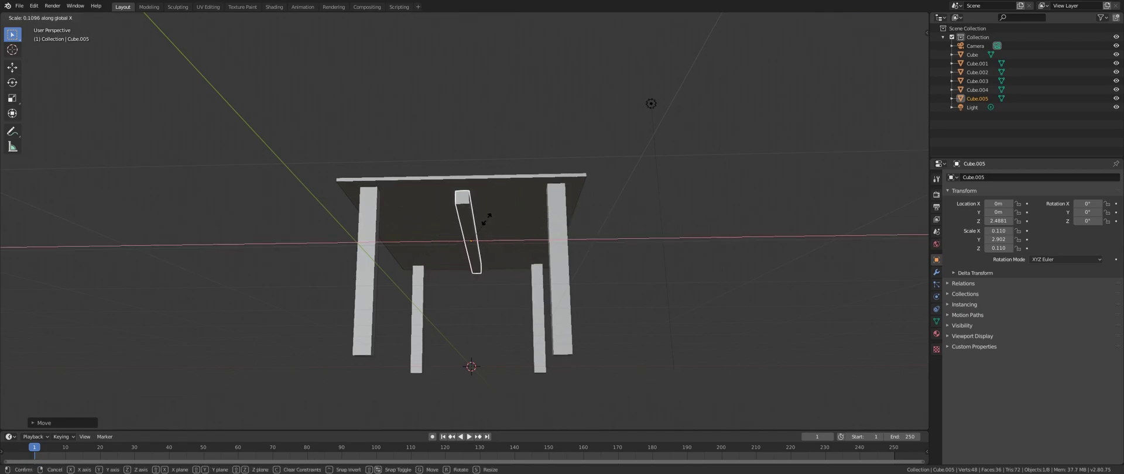
click(461, 232)
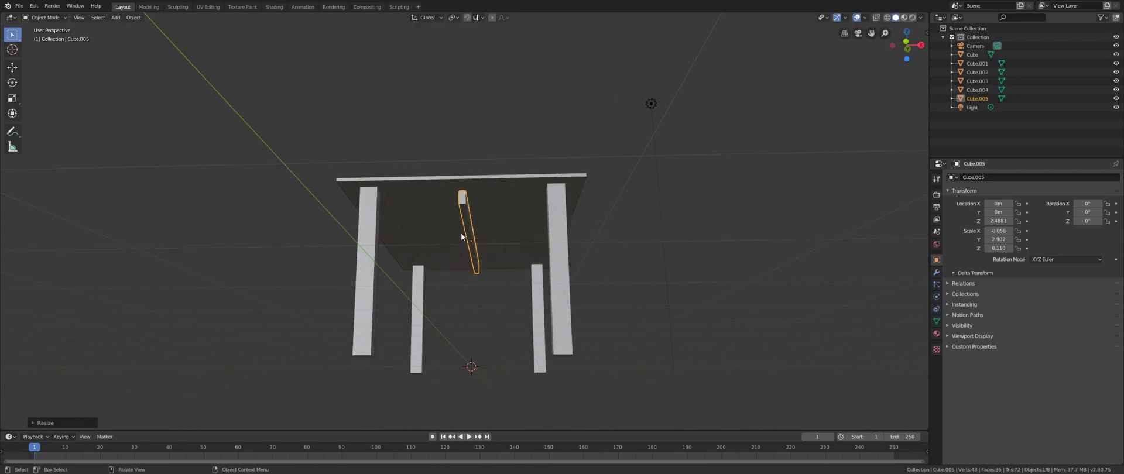
key(g)
key(x)
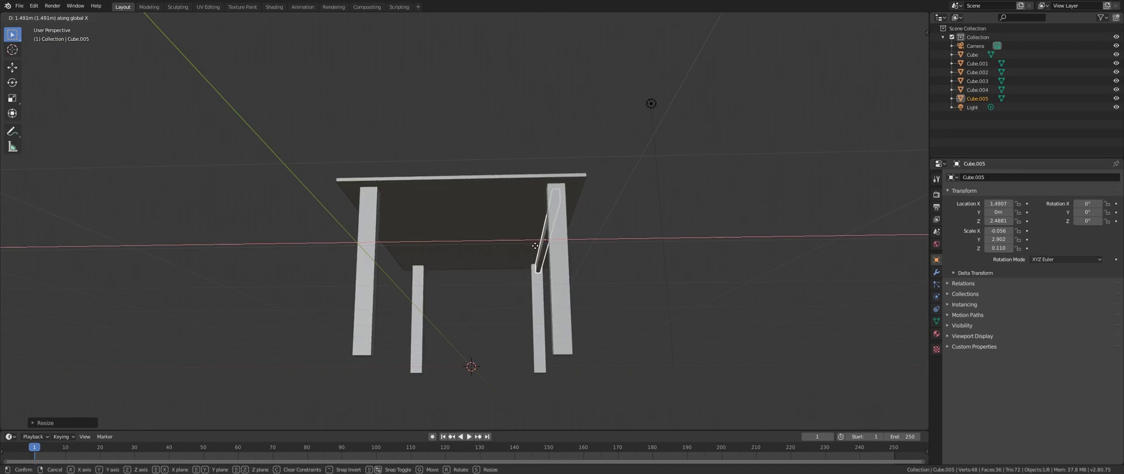
click(535, 246)
- Duplicate the side crossbar along X to about -1.448 m, between the legs on the opposite side
key(shift+d)
key(x)
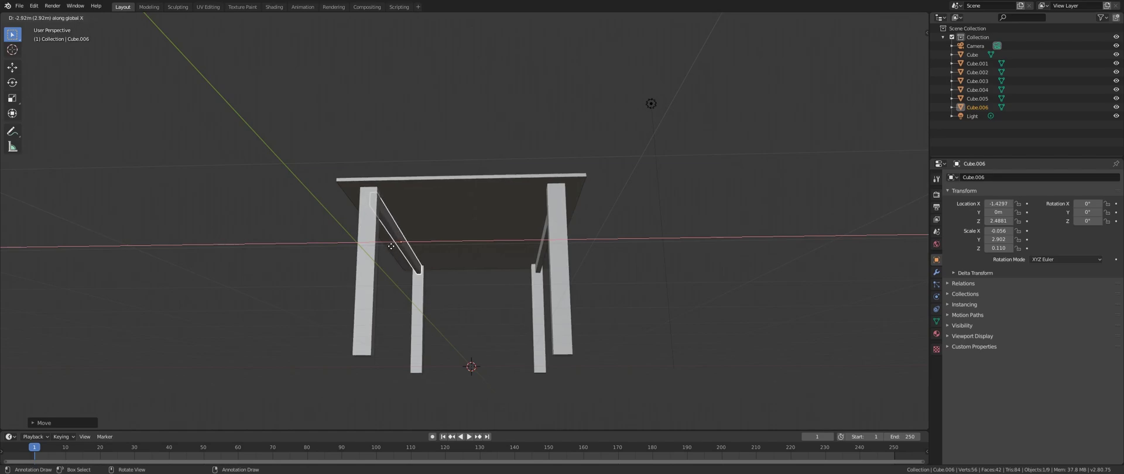
click(390, 246)
- Add a new cube and raise it along Z toward the tabletop in the front orthographic view
middle_drag(390, 244, 468, 265)
key(shift+a)
mouse_move(468, 265)
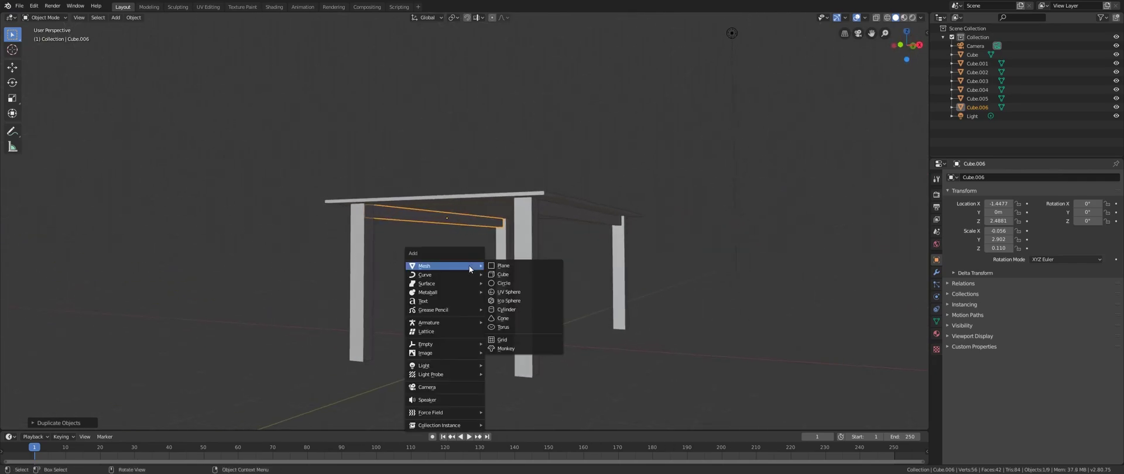
click(515, 275)
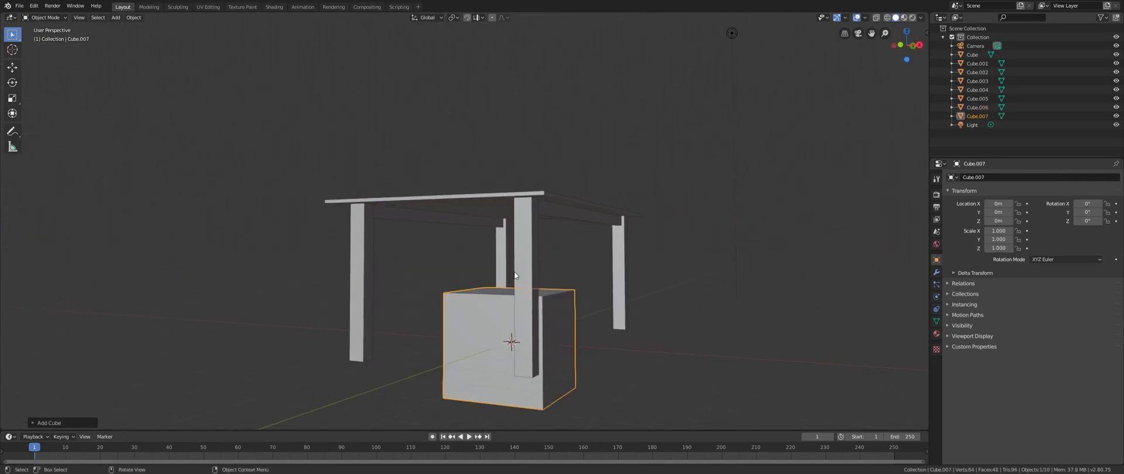
key(grave)
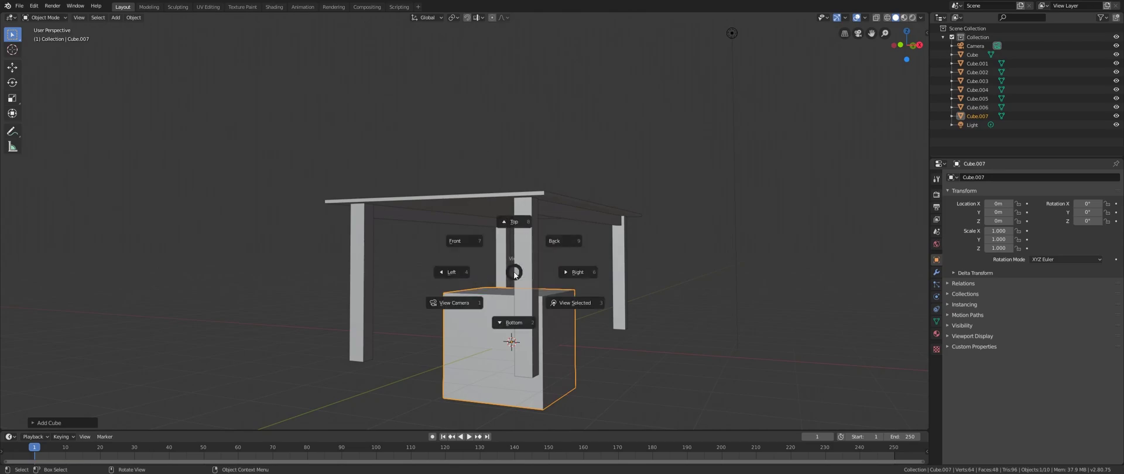
click(463, 239)
key(g)
key(z)
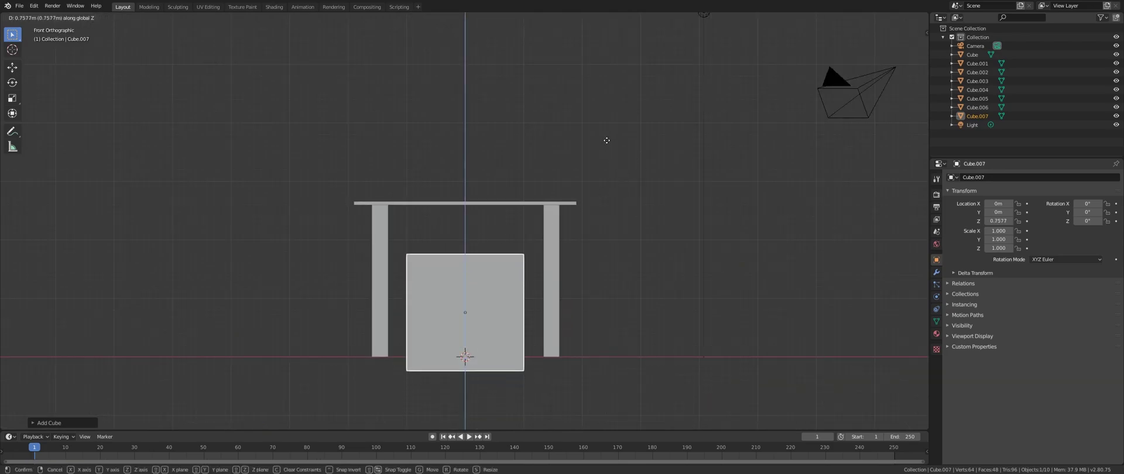
click(606, 94)
- Flatten the new cube along Z to a scale of about 0.118 and raise it to about 2.461 m, just under the tabletop
key(s)
key(z)
click(469, 241)
key(g)
key(z)
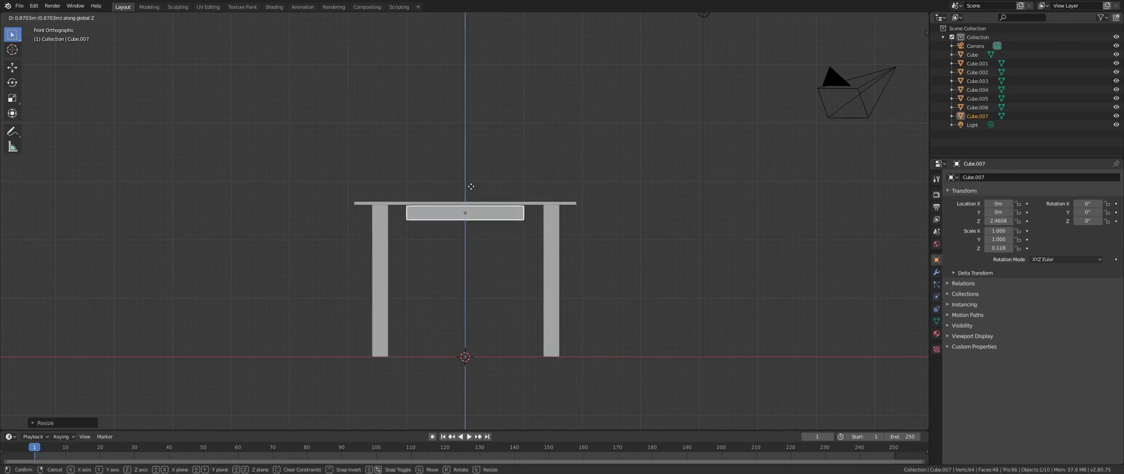
click(471, 186)
- Stretch the flattened cube along X to a scale of about 1.3 so it nearly spans the gap between the legs
scroll(451, 226, up, 3)
key(s)
key(x)
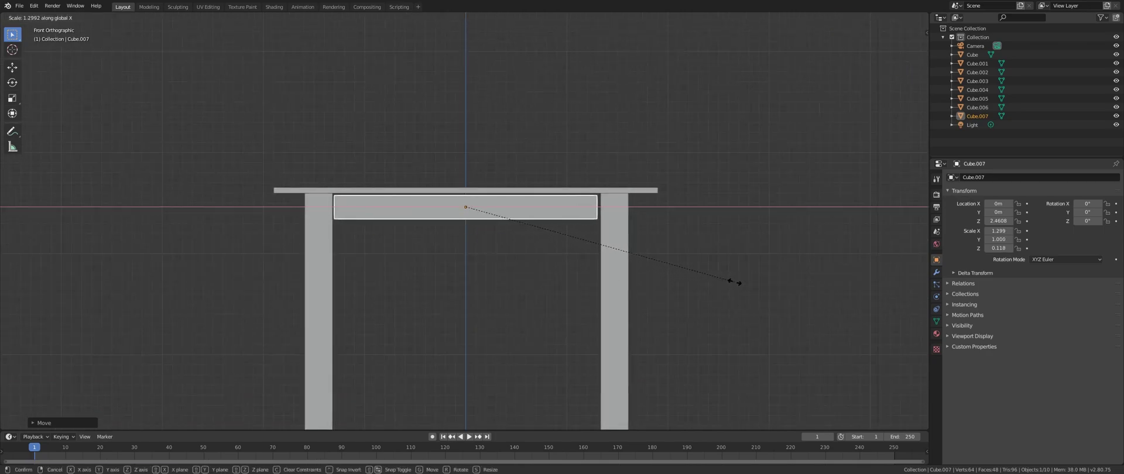
click(738, 282)
- Close the remaining gaps by scaling the end crossbar along X to about 1.328 and raising it along Z to about 2.48 m
mouse_move(394, 257)
shift+middle_down()
mouse_move(456, 253)
mouse_move(391, 254)
shift+middle_up()
scroll(462, 245, up, 3)
key(s)
key(x)
click(389, 251)
key(g)
key(z)
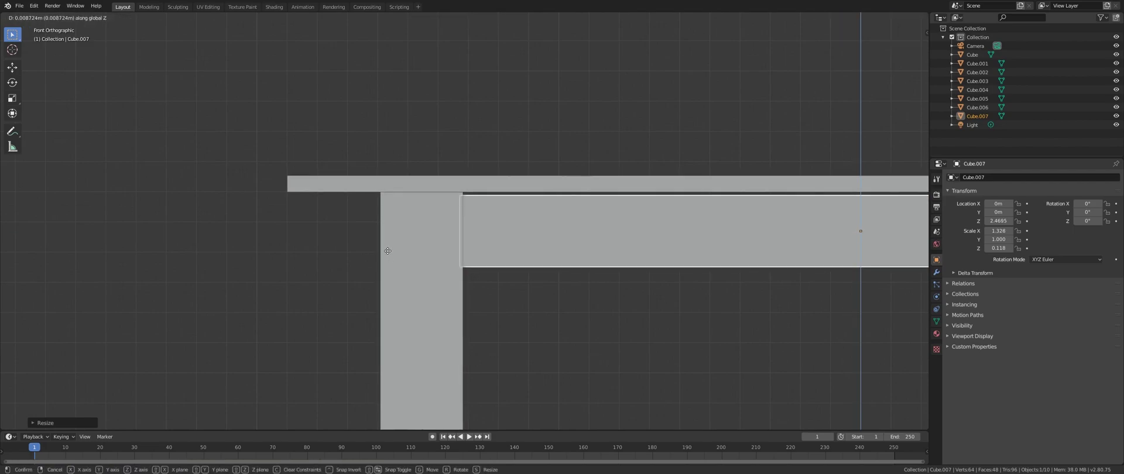
click(388, 248)
- In the right orthographic view, match the side crossbars by scaling the end crossbar along Z to about 0.109 and raising it to about 2.488 m
middle_drag(388, 247, 297, 229)
scroll(417, 252, down, 3)
key(grave)
click(275, 225)
key(grave)
click(353, 229)
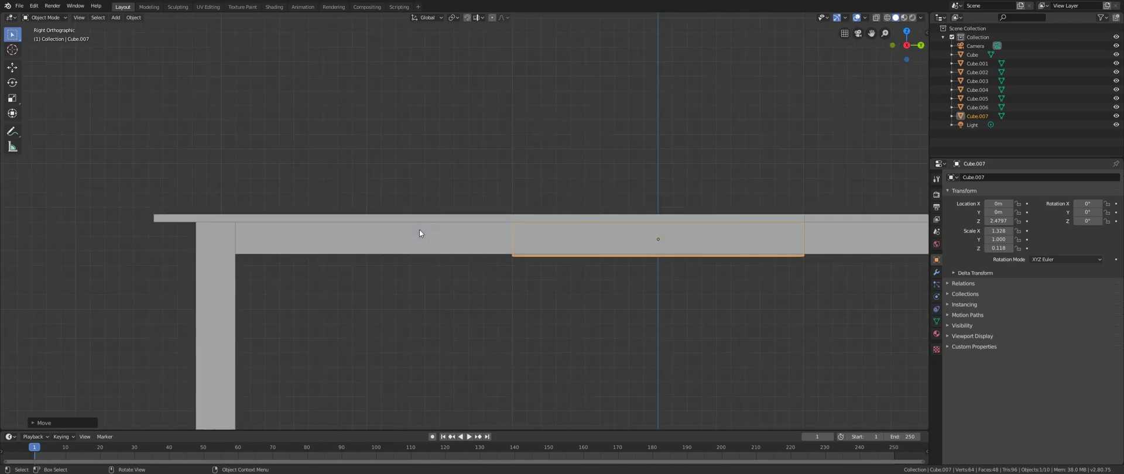
shift+middle_drag(551, 244, 461, 248)
scroll(462, 252, up, 3)
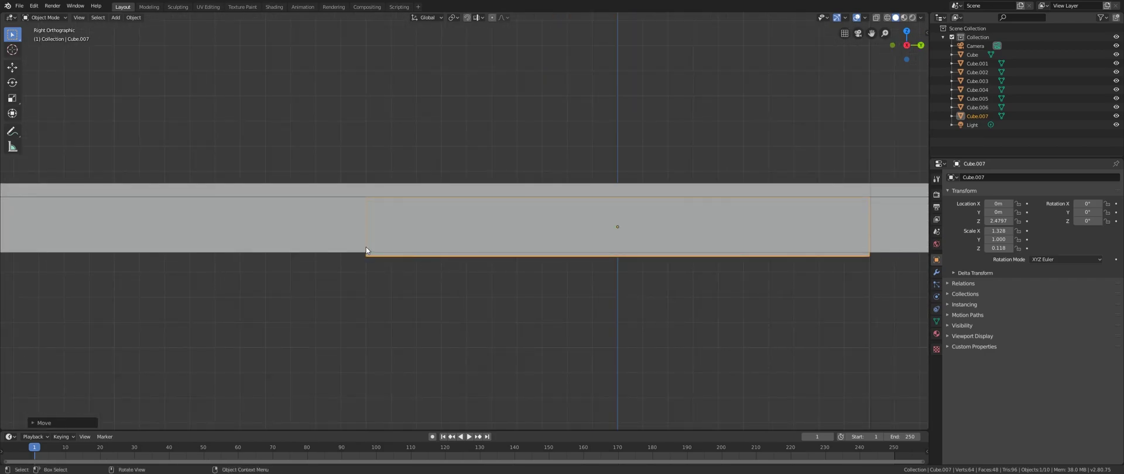
scroll(398, 246, up, 3)
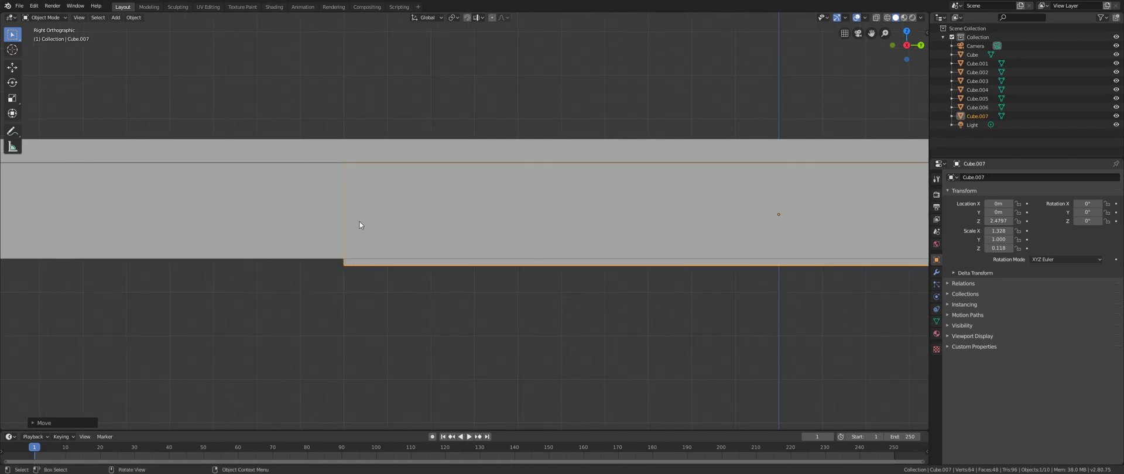
key(s)
key(z)
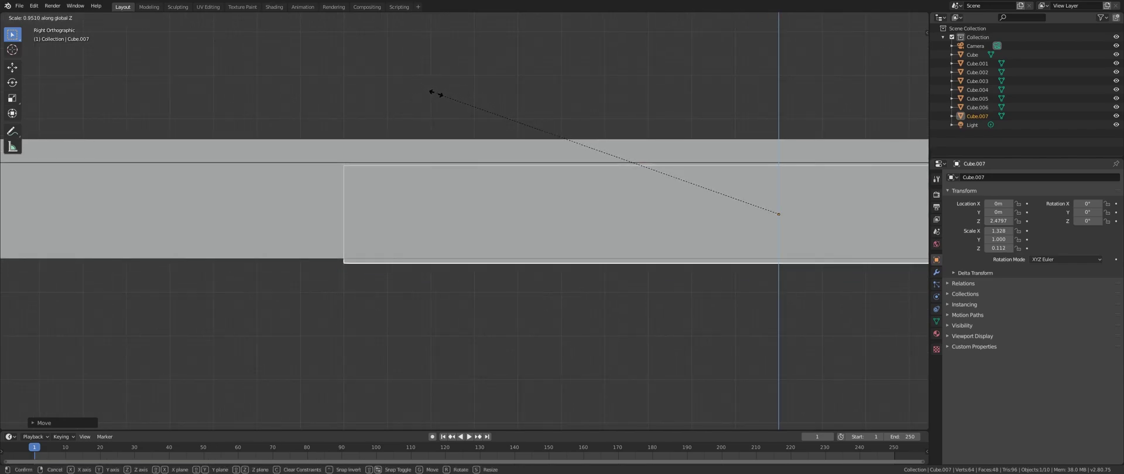
click(441, 101)
key(g)
key(z)
click(444, 98)
- Move the end crossbar along Y to about 2.984 m and thin it along Y to a scale of about 0.07
scroll(388, 184, down, 10)
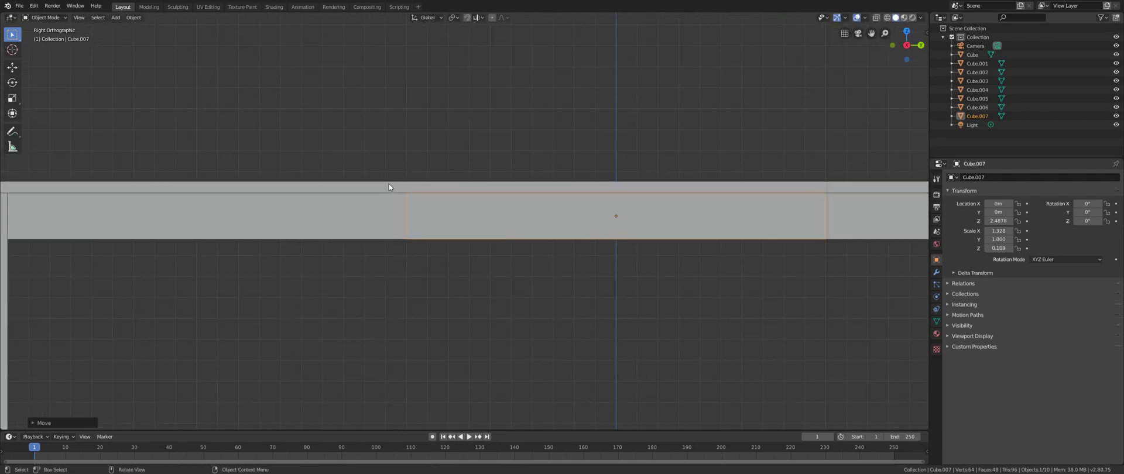
key(grave)
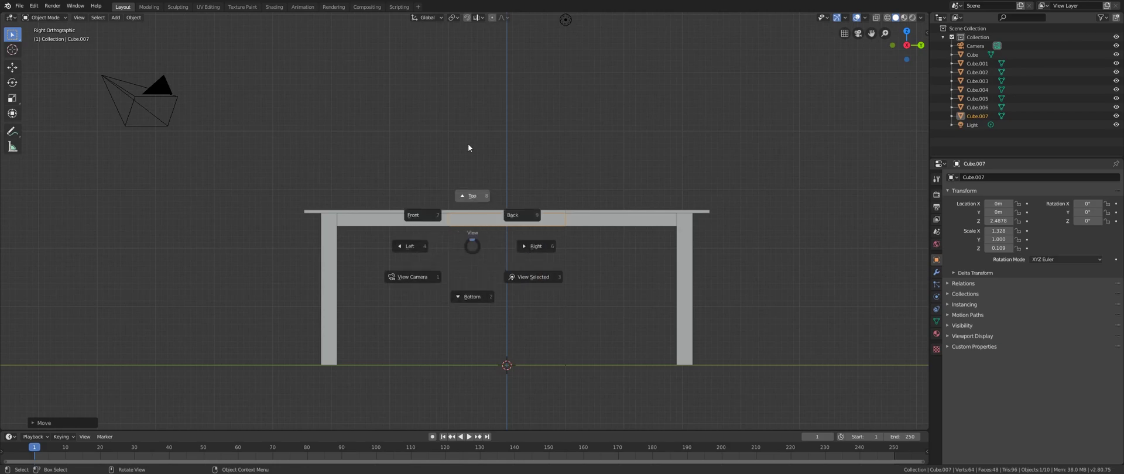
click(468, 143)
middle_drag(393, 232, 306, 160)
key(g)
key(y)
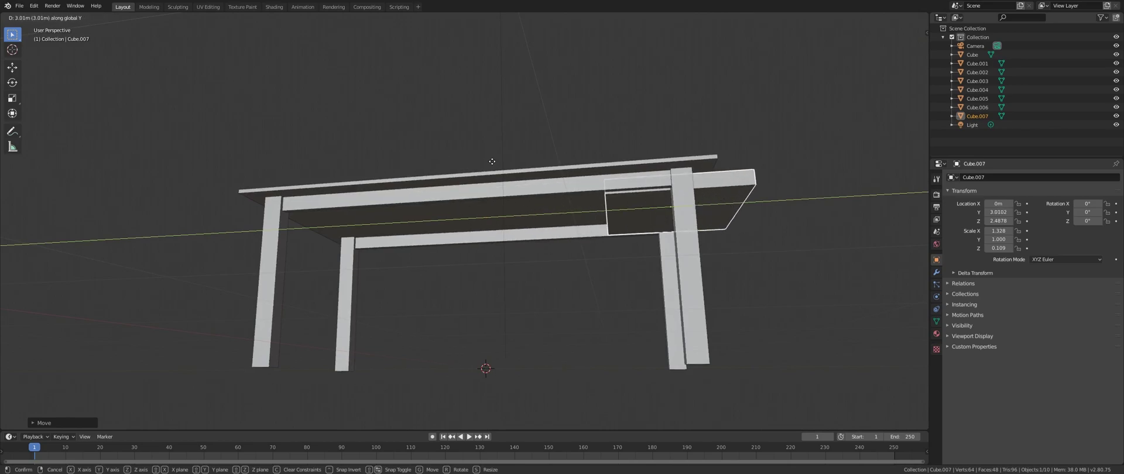
click(490, 160)
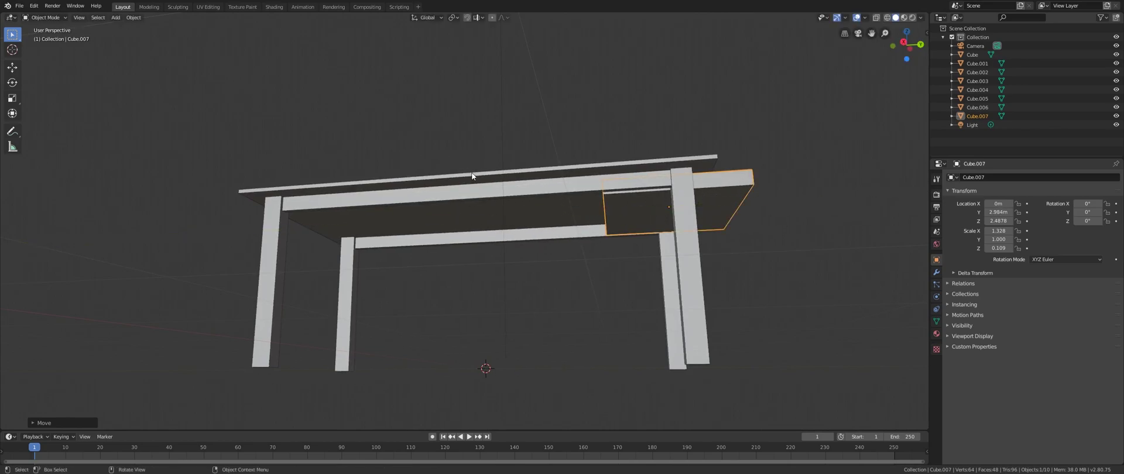
key(s)
key(y)
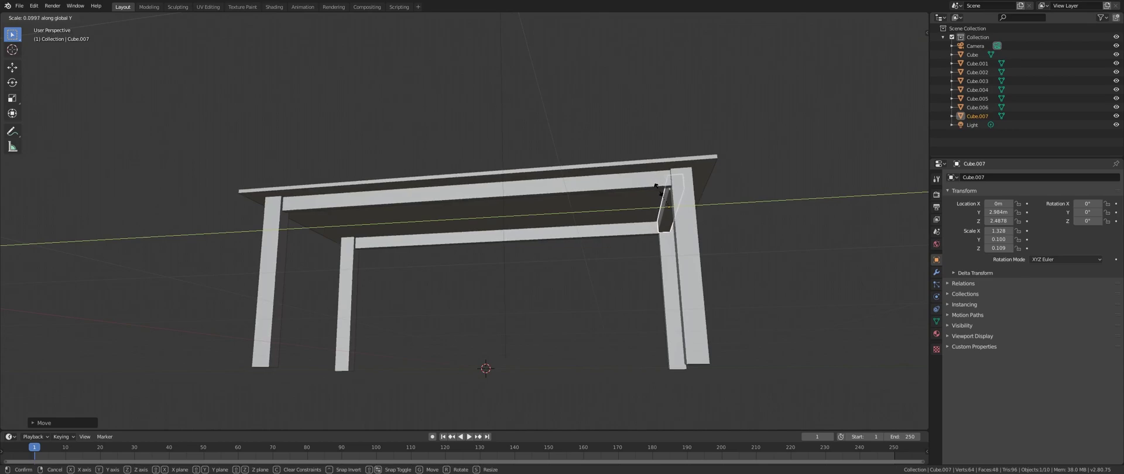
click(660, 193)
- Shift the end crossbar along Y to about 3.025 m between the end legs and thin it along Y to about 0.061
middle_drag(666, 173, 579, 194)
key(g)
key(y)
click(609, 188)
key(s)
key(y)
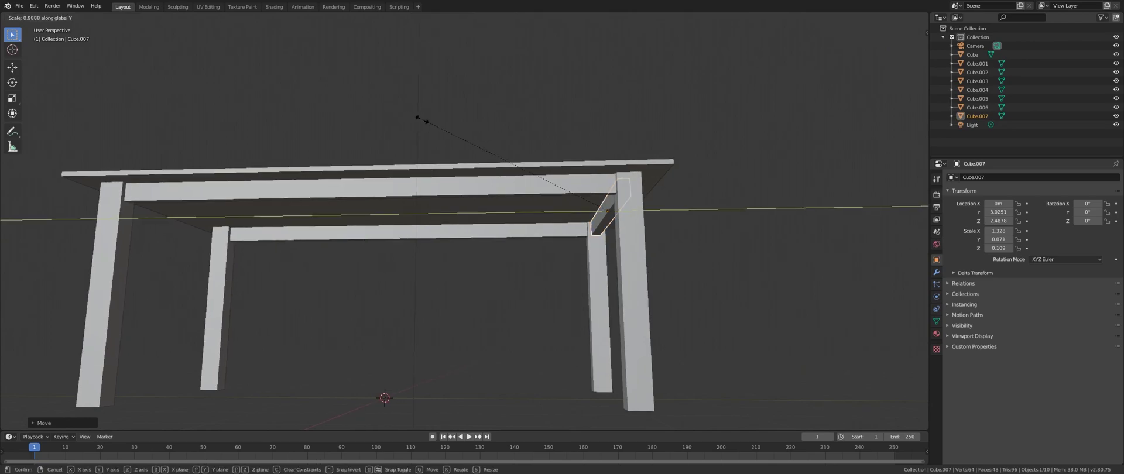
click(442, 143)
- Duplicate the end crossbar along Y to about -3.025 m, between the legs at the opposite end, and clear the selection
middle_drag(469, 161, 514, 178)
key(shift+d)
key(y)
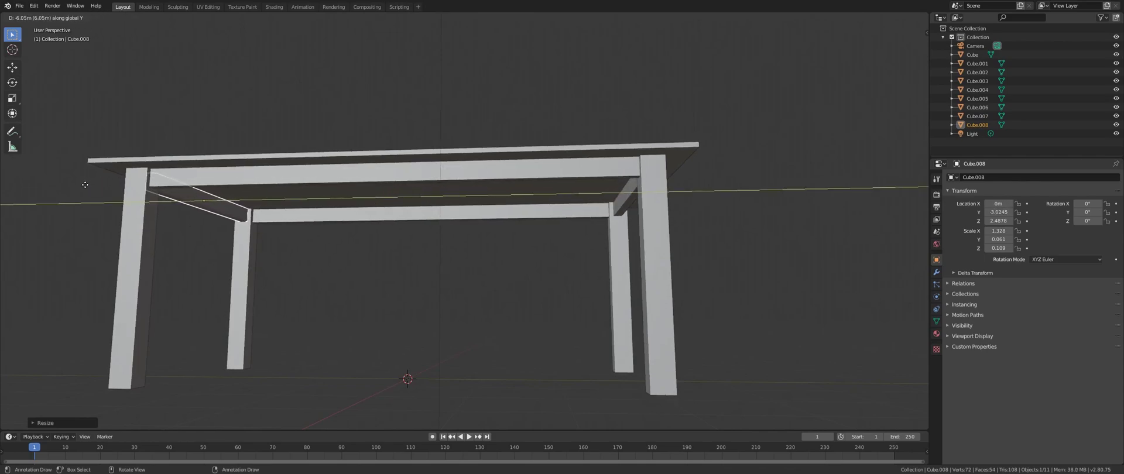
right_click(85, 185)
middle_drag(457, 196, 579, 366)
click(620, 419)
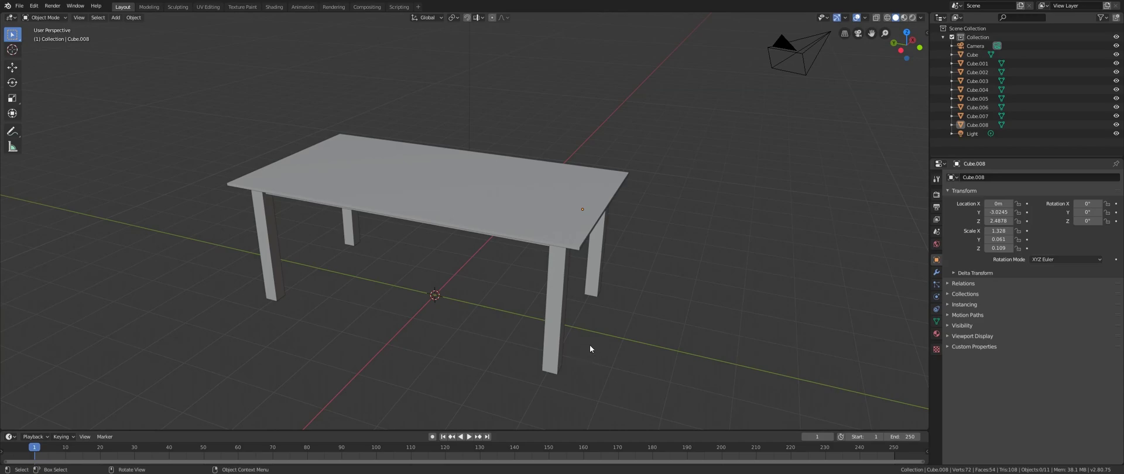
mouse_move(519, 328)
middle_down()
mouse_move(529, 308)
mouse_move(486, 313)
mouse_move(499, 334)
middle_up()
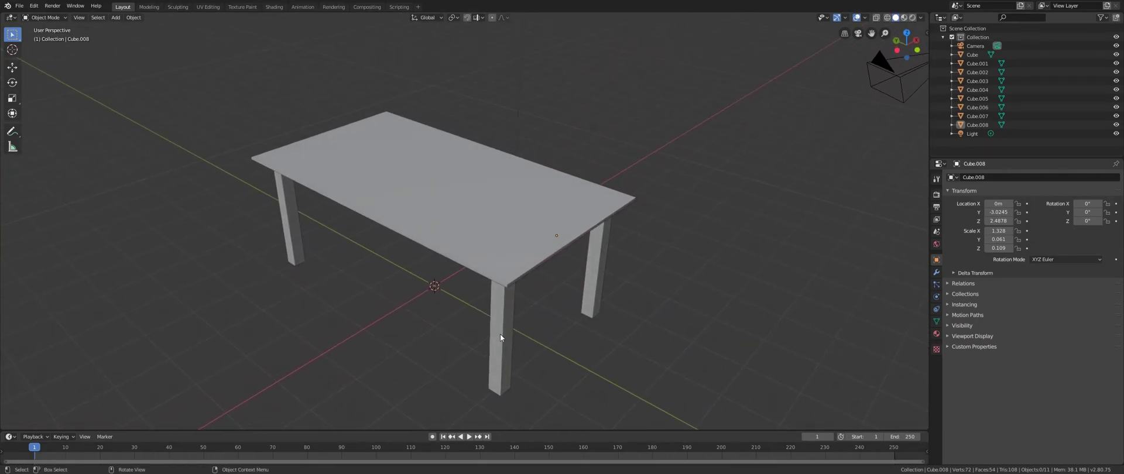